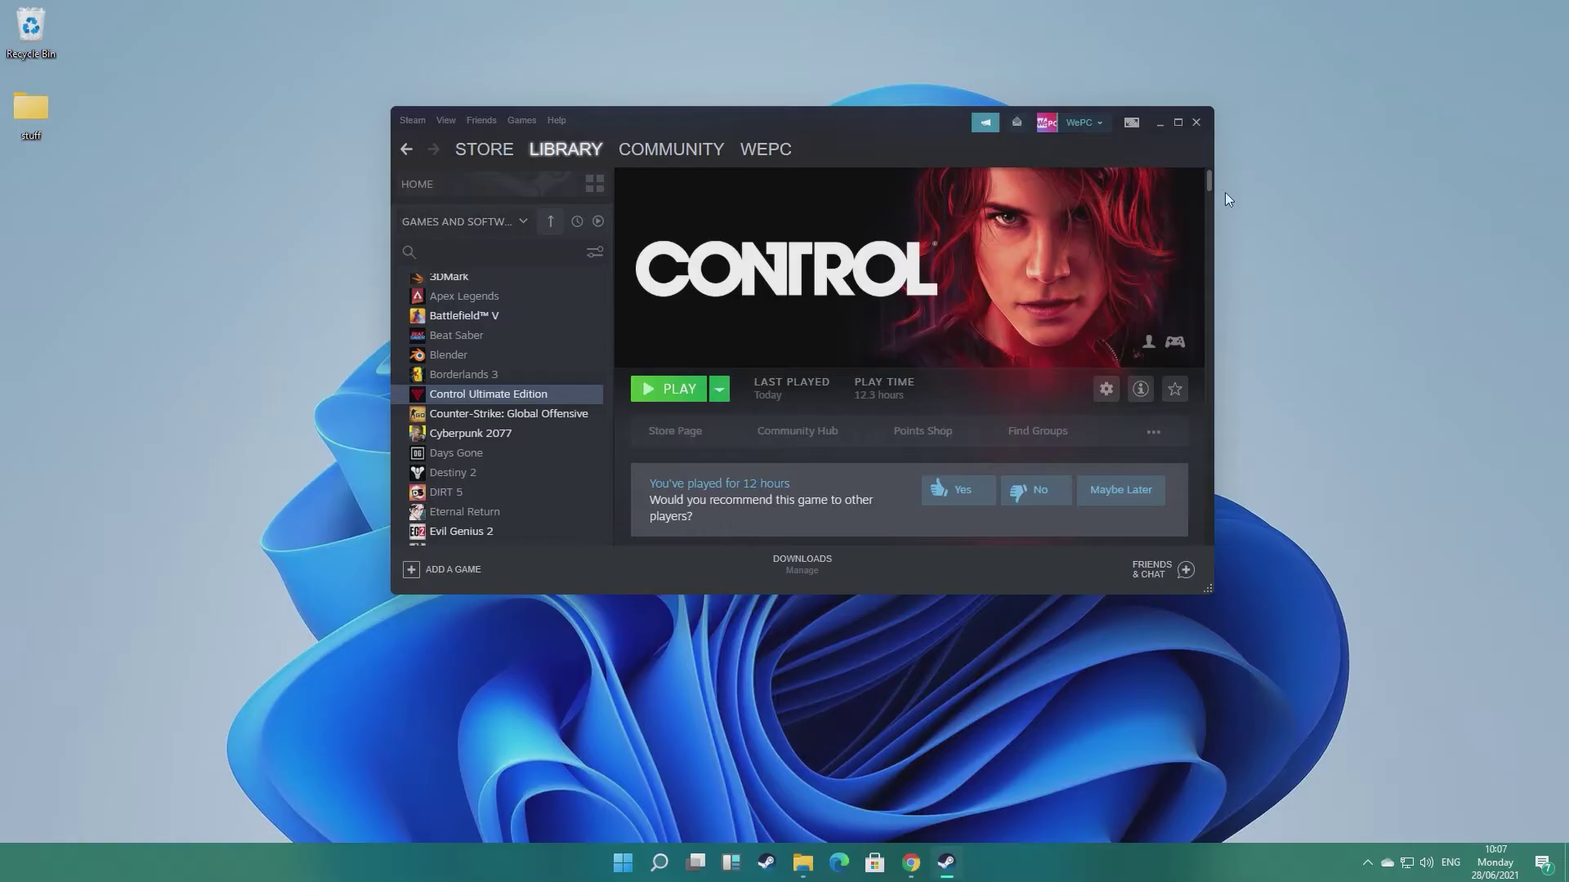
# Launch Control Ultimate Edition and accept downloading and installing .NET Framework 3.5
pyautogui.click(678, 404)
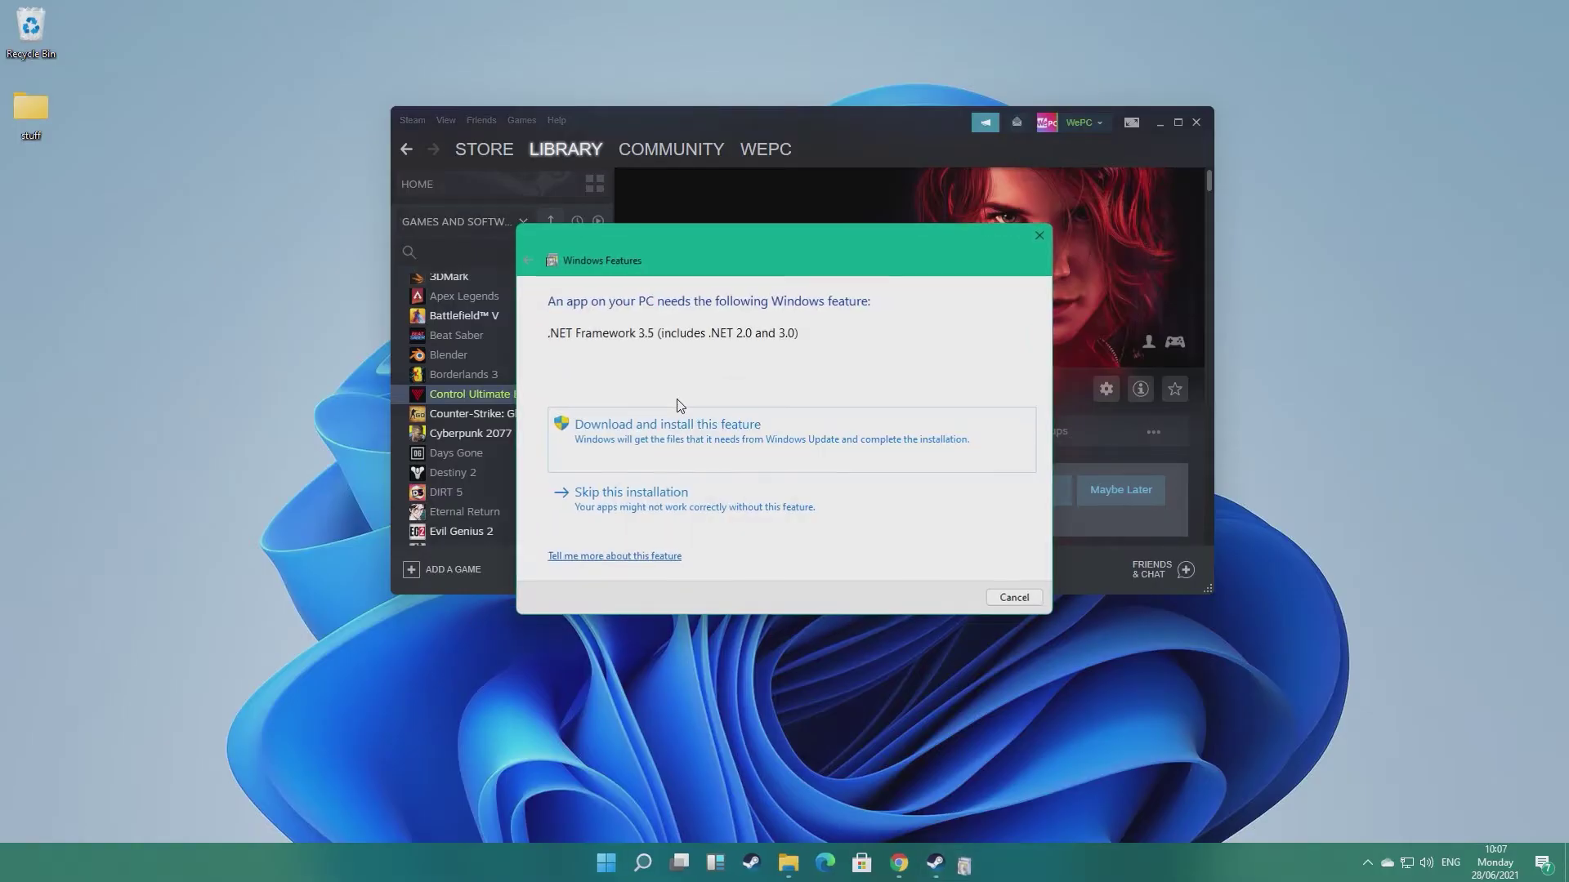
pyautogui.click(694, 447)
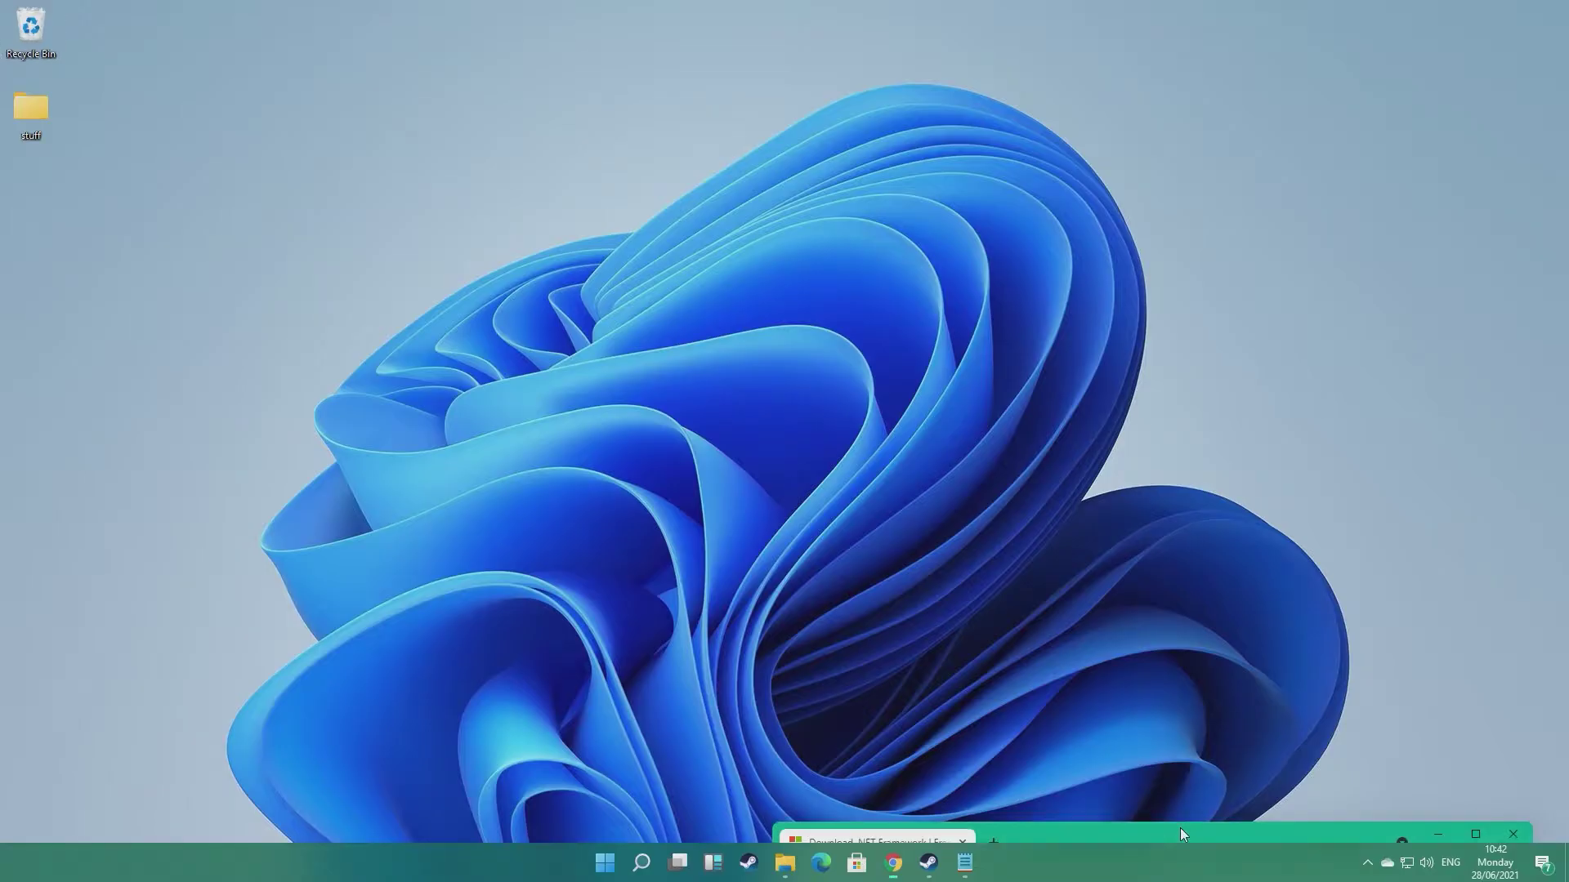
# Maximise Chrome and select the page address to enter the .NET Framework download URL
pyautogui.moveTo(1180, 827); pyautogui.dragTo(909, 2)
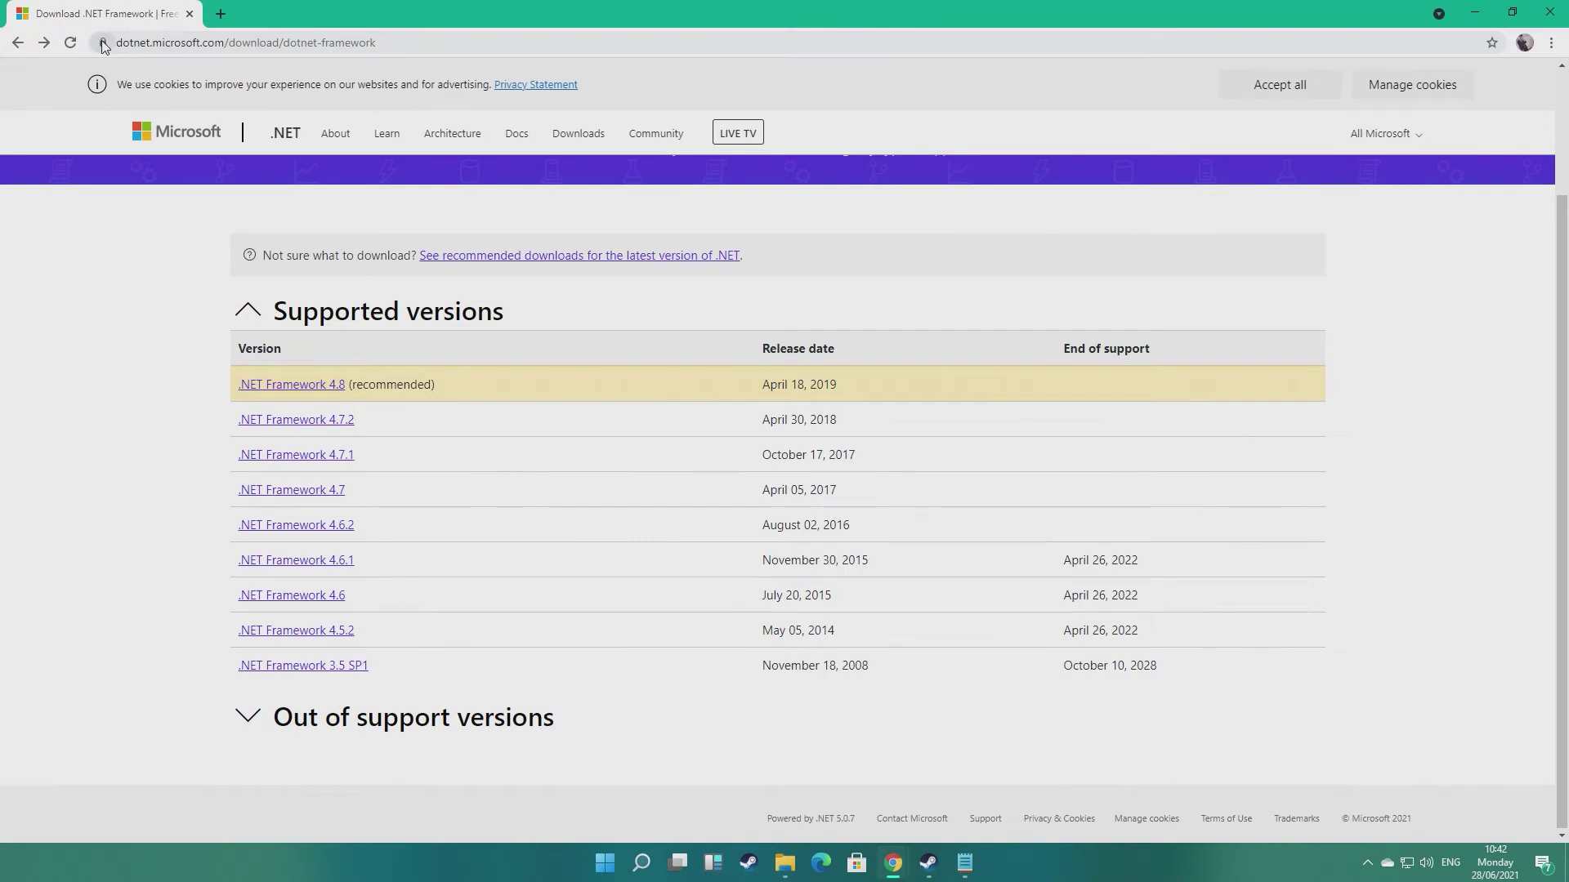
pyautogui.moveTo(115, 42); pyautogui.dragTo(159, 42)
pyautogui.moveTo(278, 35); pyautogui.dragTo(335, 37)
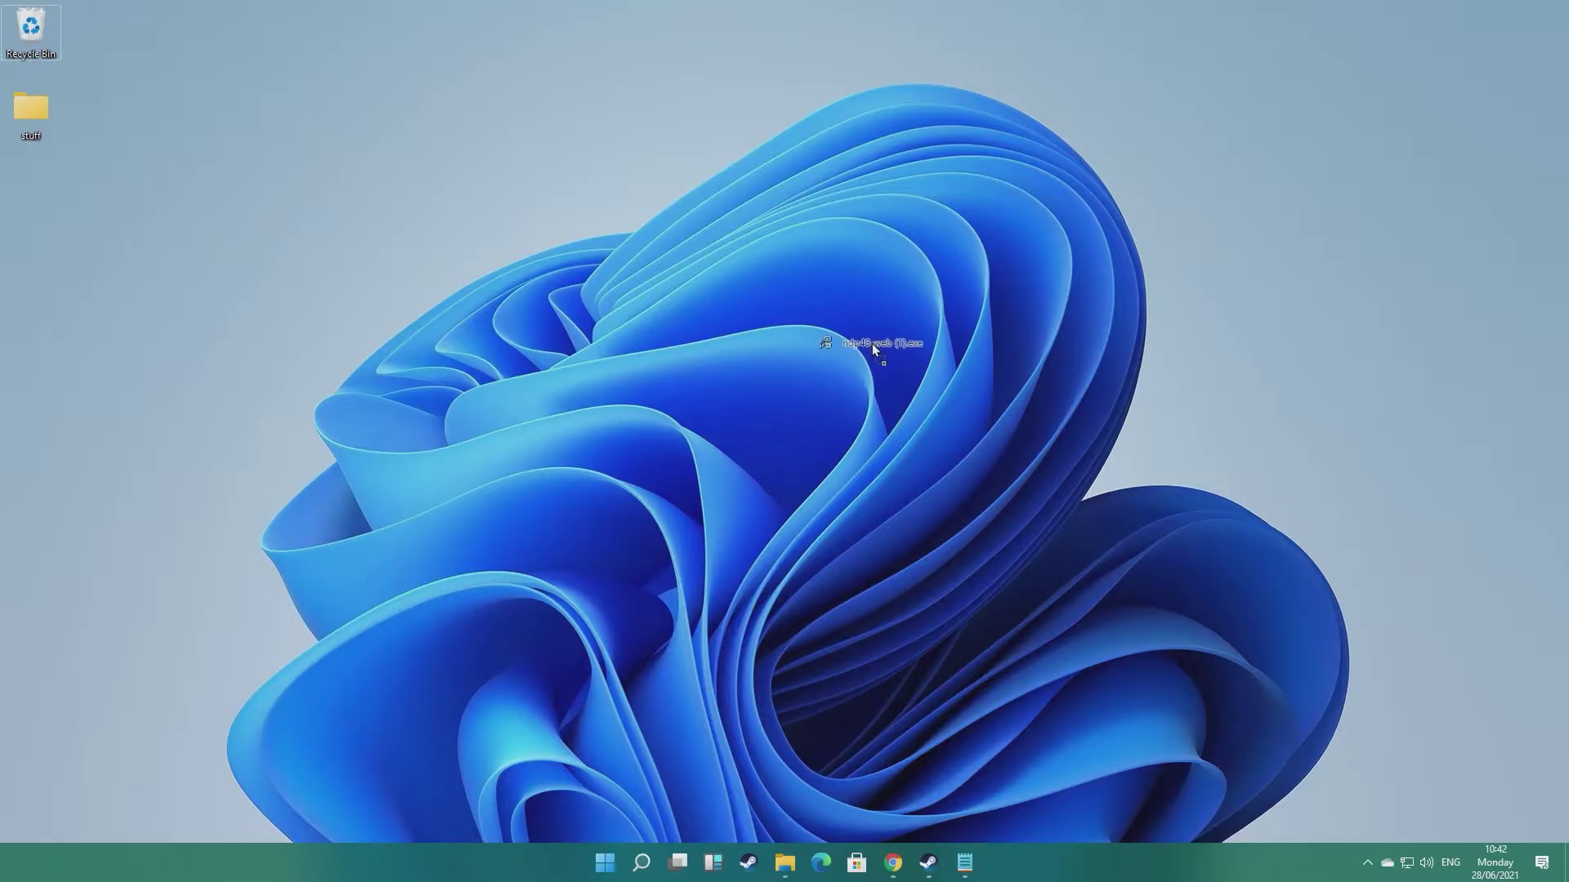
# Save ndp48-web to the desktop, run it as administrator, and highlight why installation is blocked
pyautogui.moveTo(871, 344); pyautogui.dragTo(871, 342)
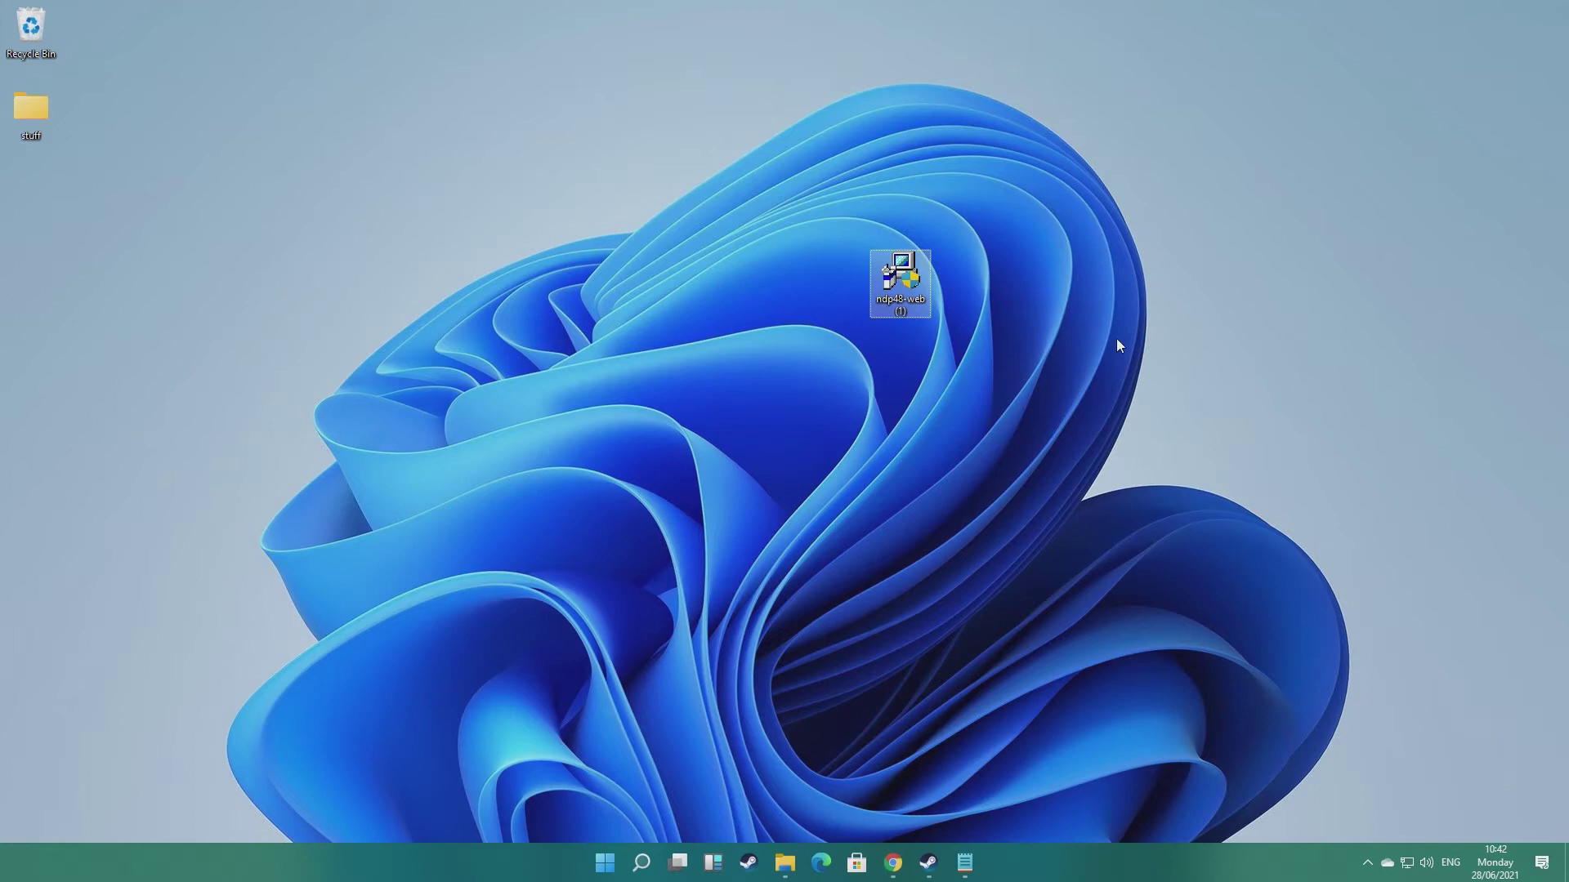
pyautogui.doubleClick(897, 286)
pyautogui.click(714, 544)
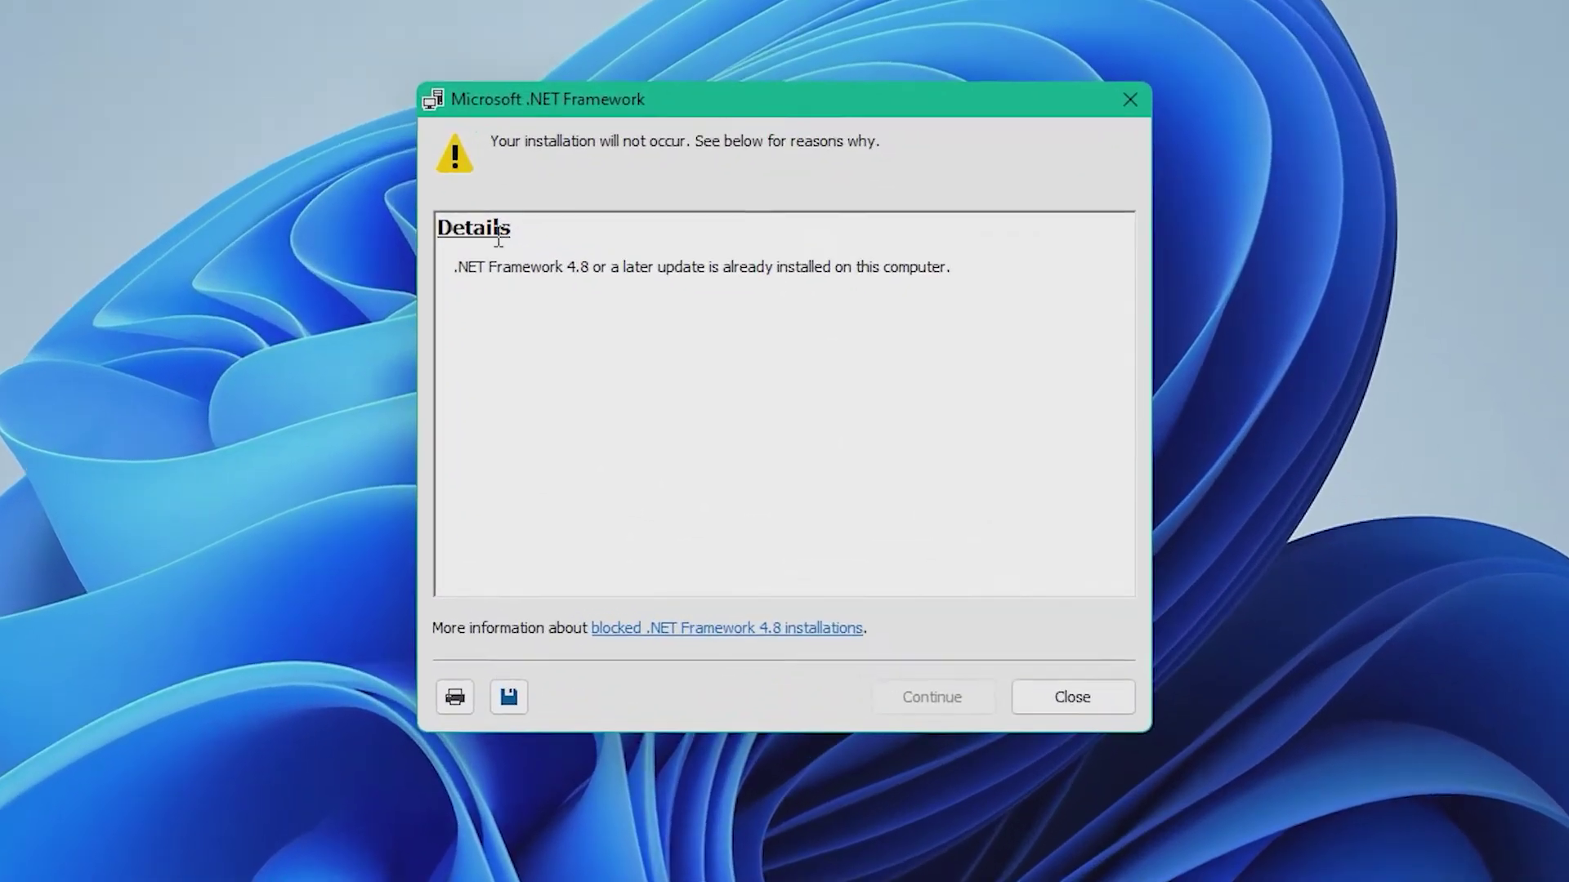
pyautogui.moveTo(572, 325); pyautogui.dragTo(940, 321)
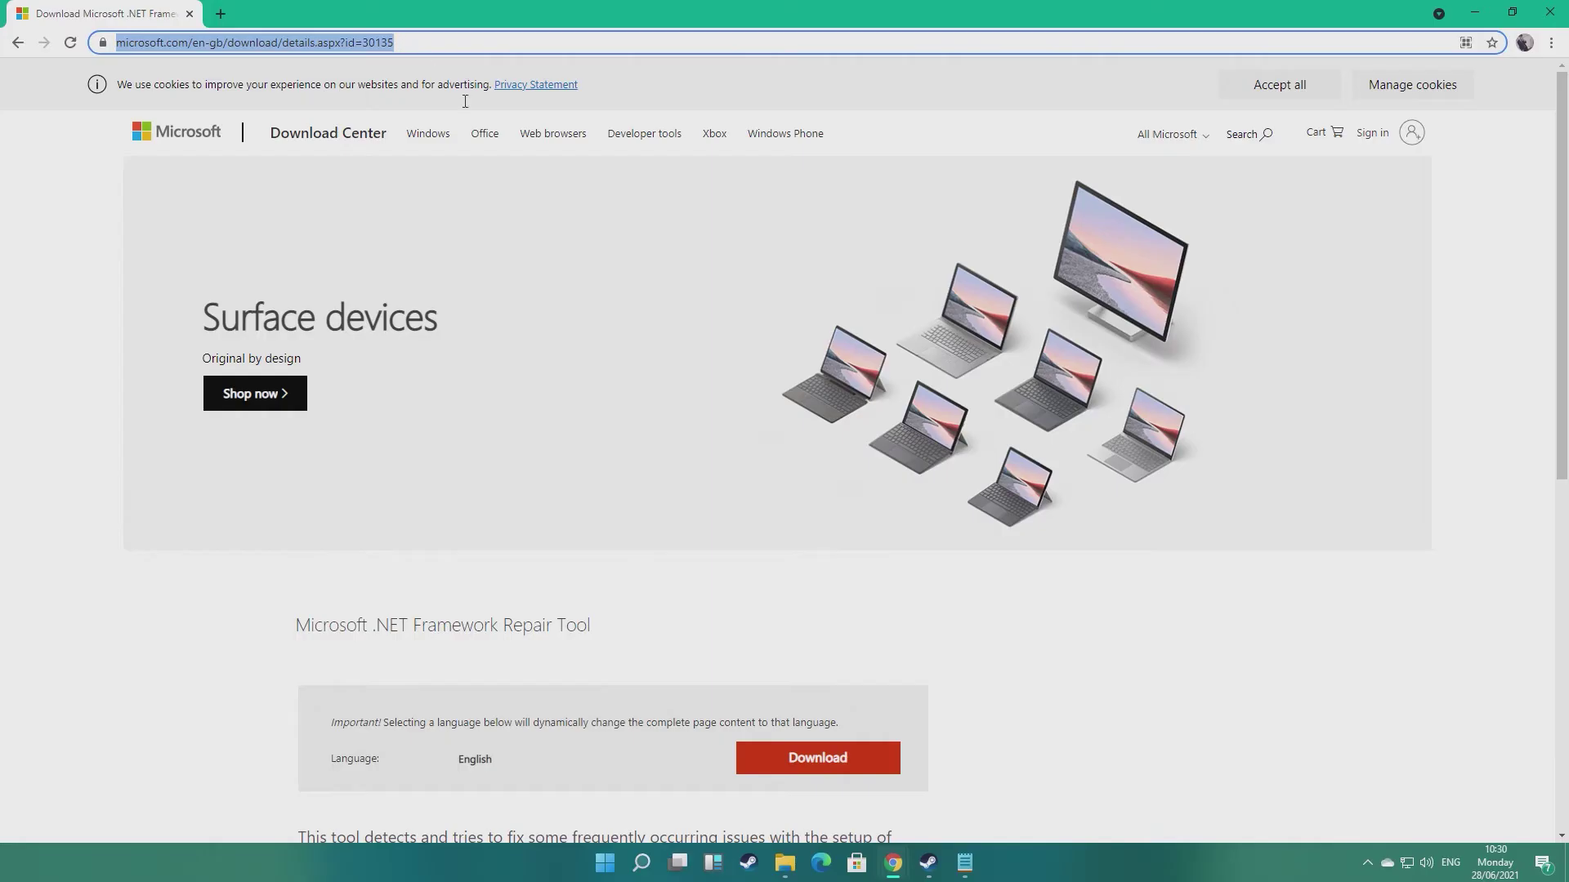
# Download NetFxRepairTool.exe from its Microsoft page and launch it, approving the permission prompt
pyautogui.scroll(-4, 648, 388)
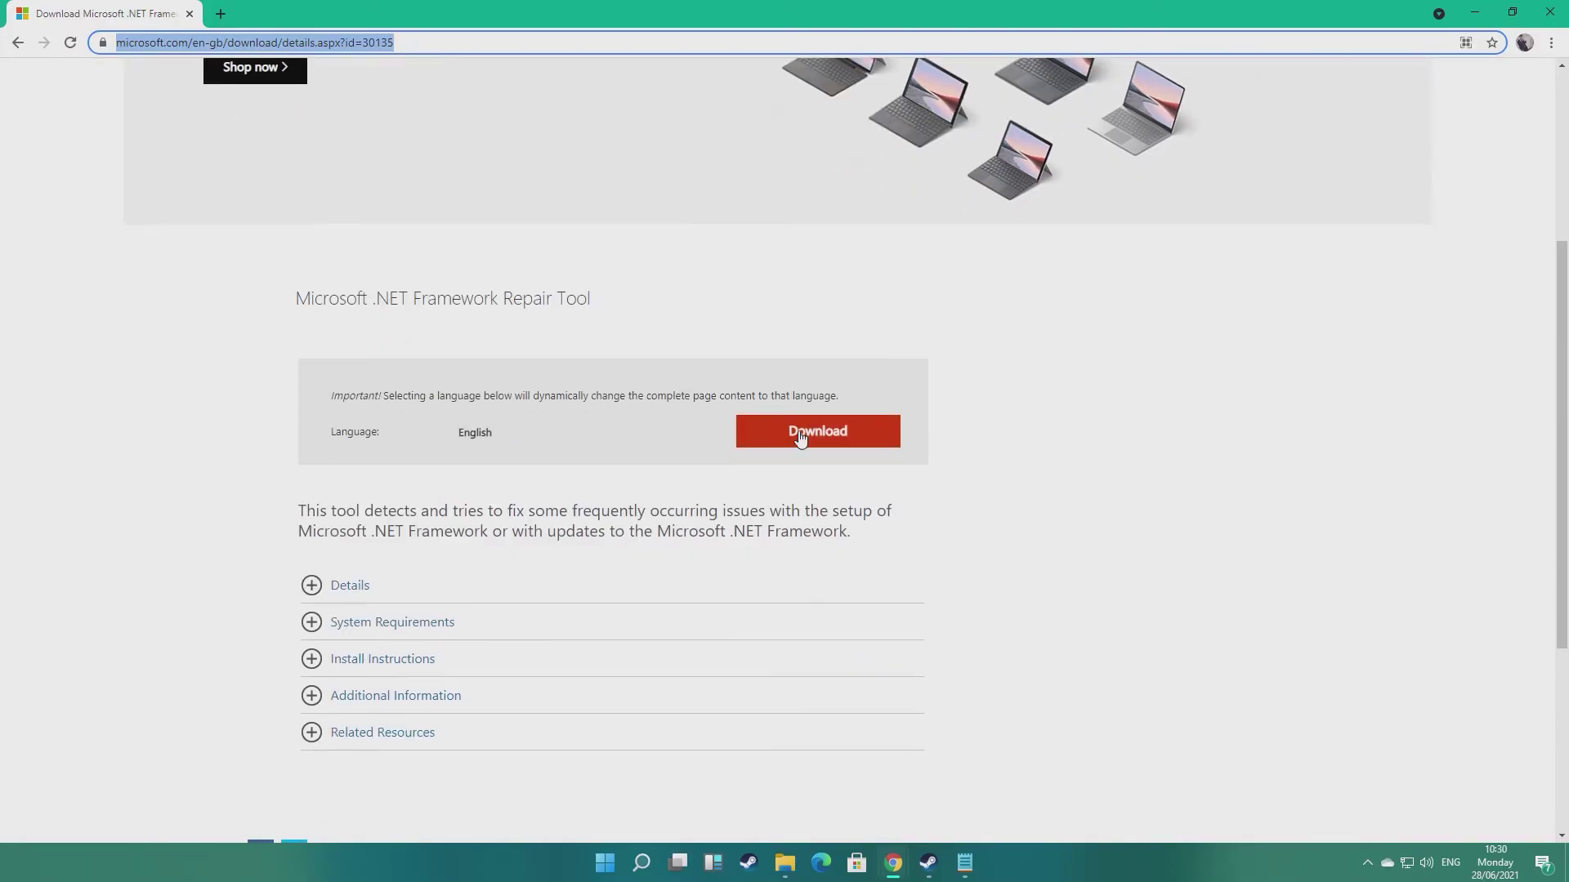
pyautogui.click(799, 436)
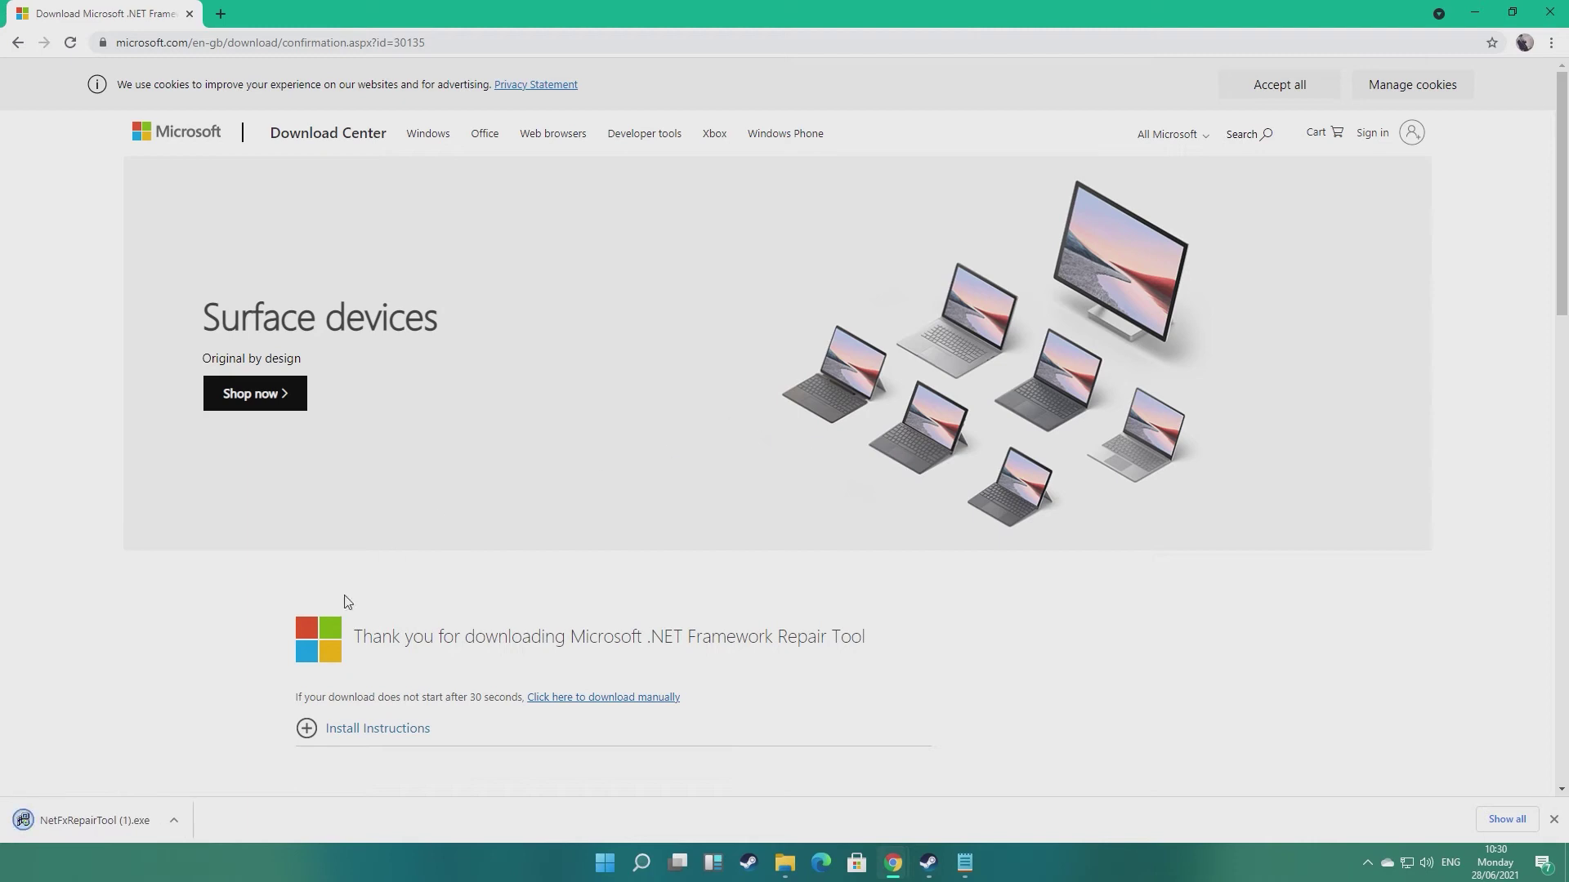
pyautogui.click(123, 820)
pyautogui.click(672, 543)
# Minimise Chrome, accept the Repair Tool licence, apply its recommended changes and finish
pyautogui.click(1475, 11)
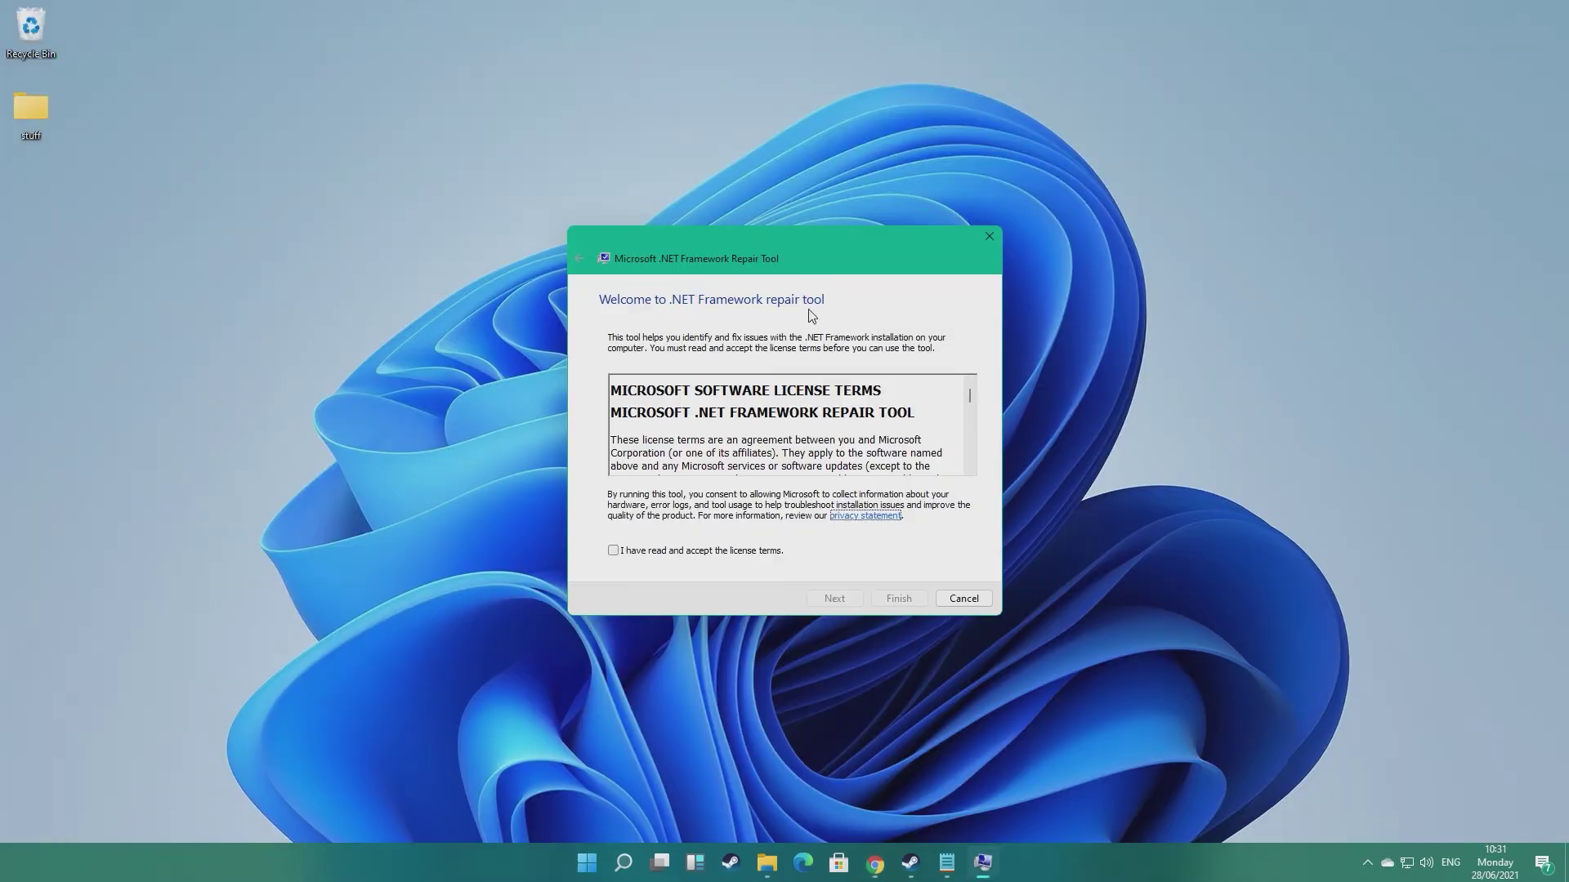
pyautogui.click(849, 599)
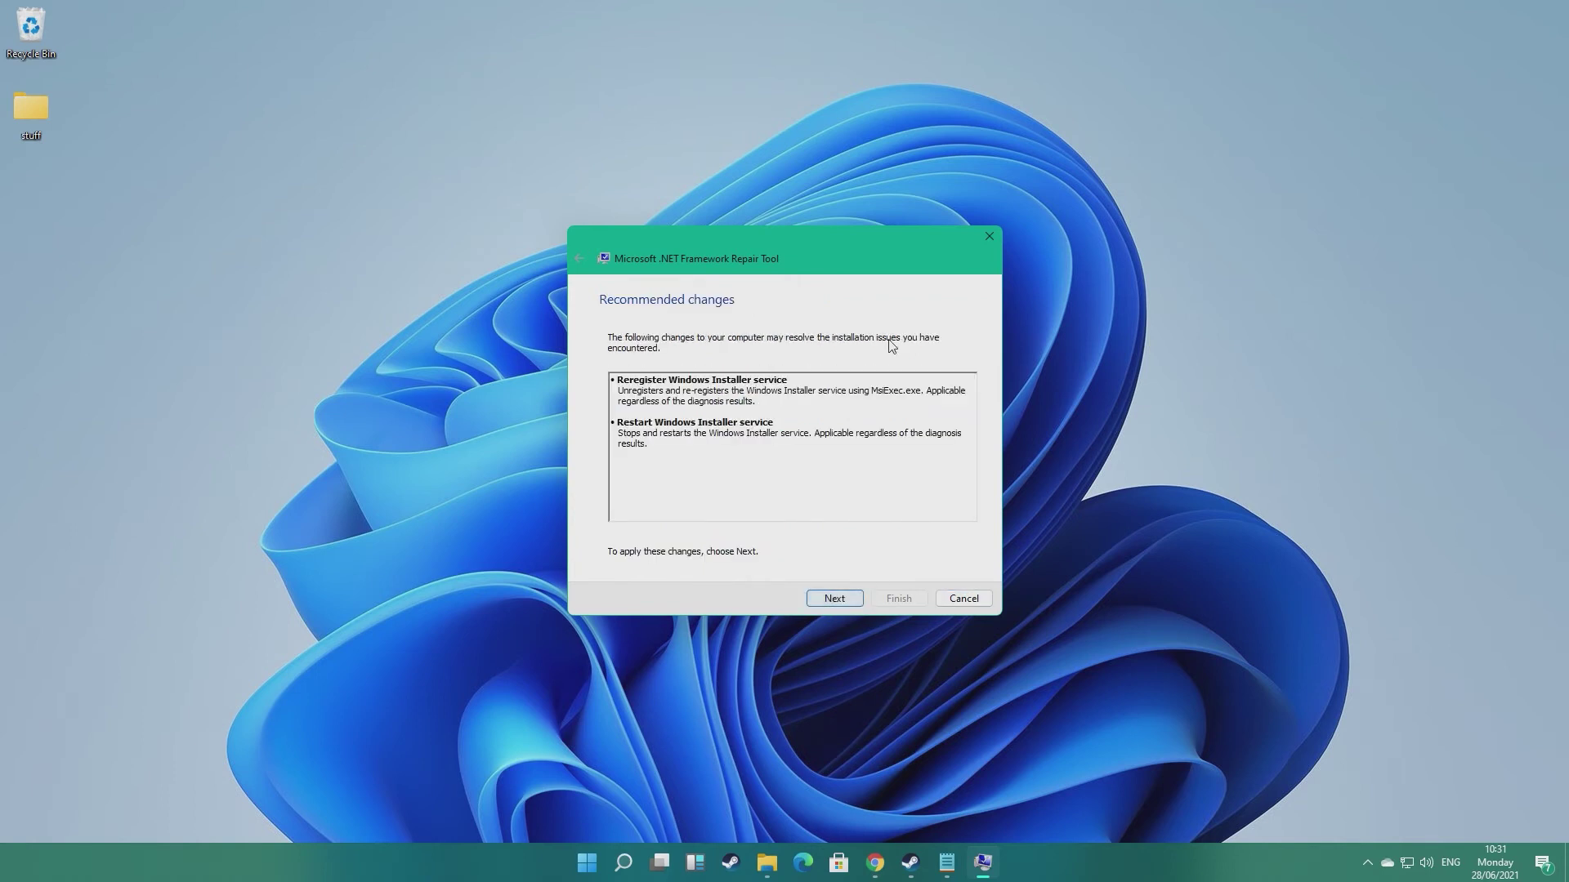
pyautogui.click(834, 599)
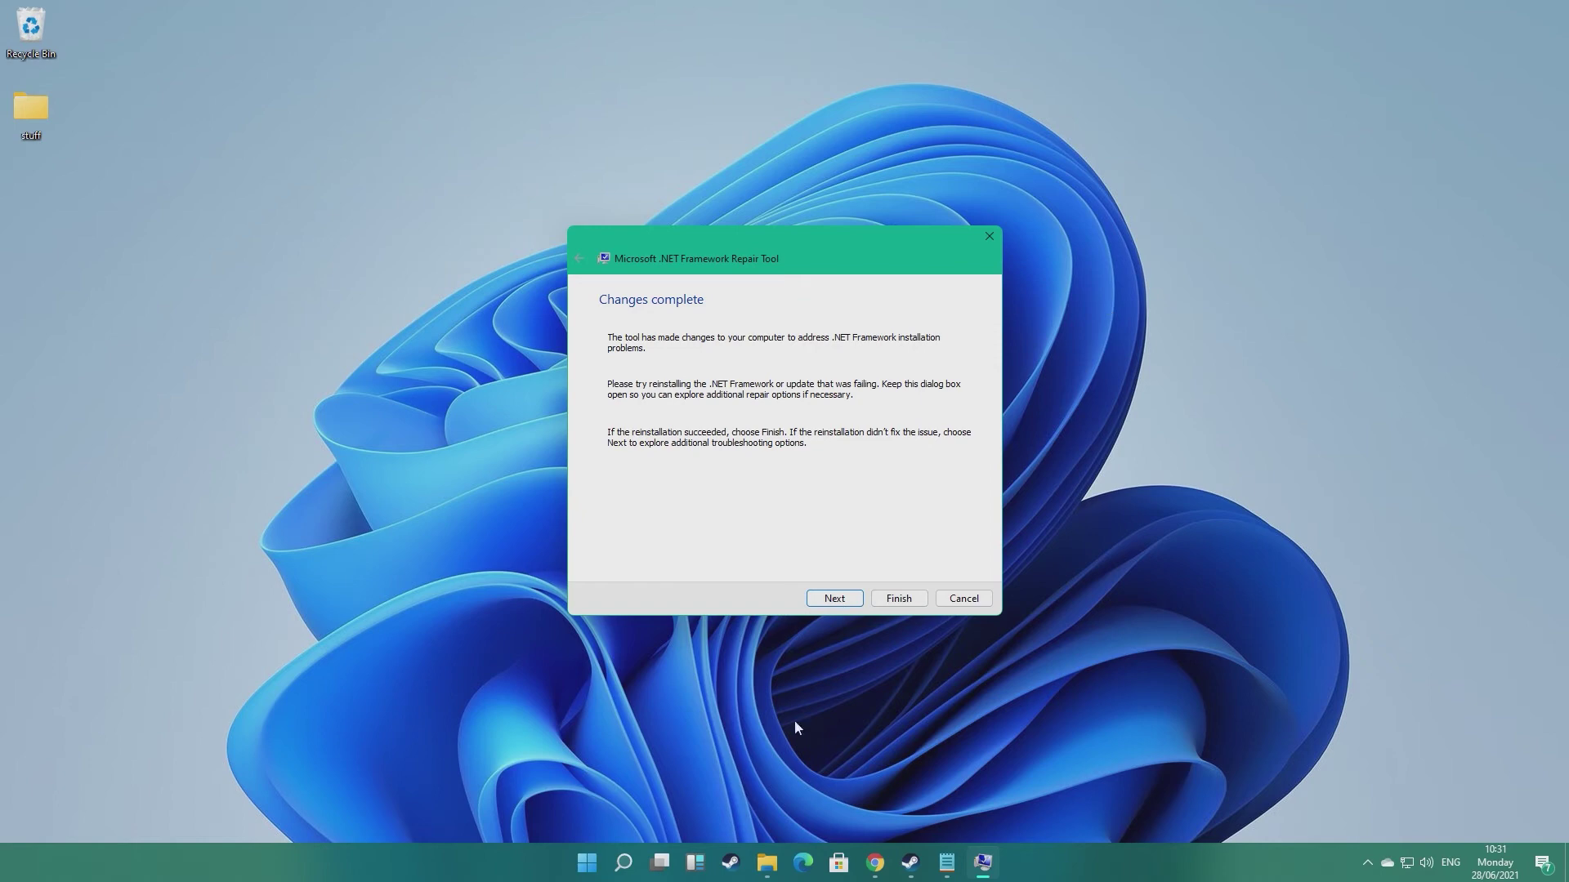
pyautogui.click(896, 601)
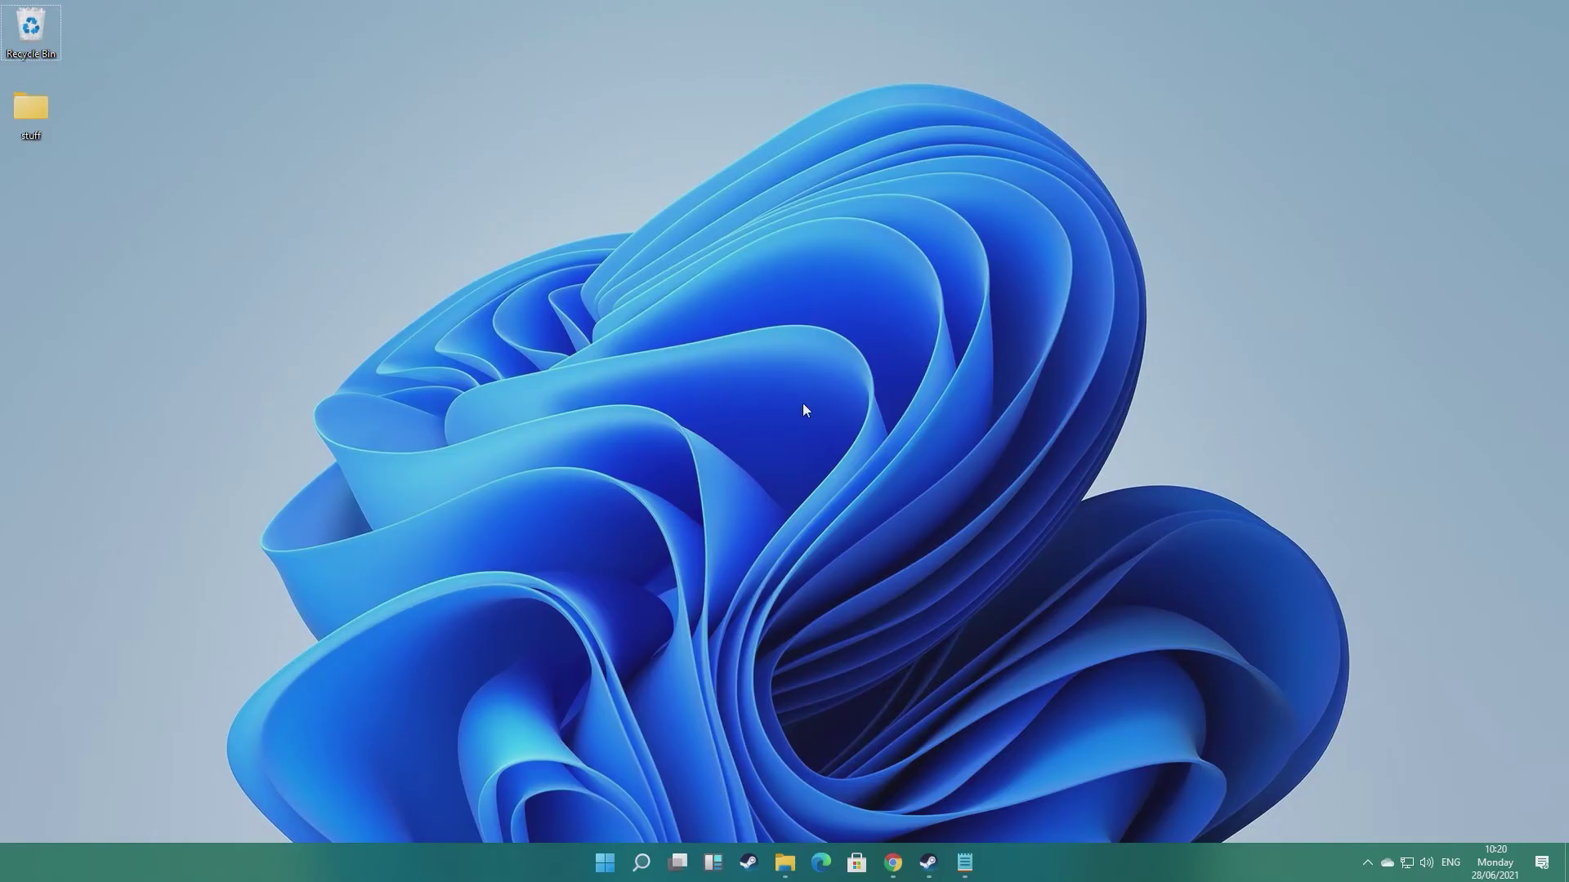
pyautogui.press('super')
# Tick .NET Framework 3.5 in Windows Features and let Windows Update download its files
pyautogui.write('turn windows fe')
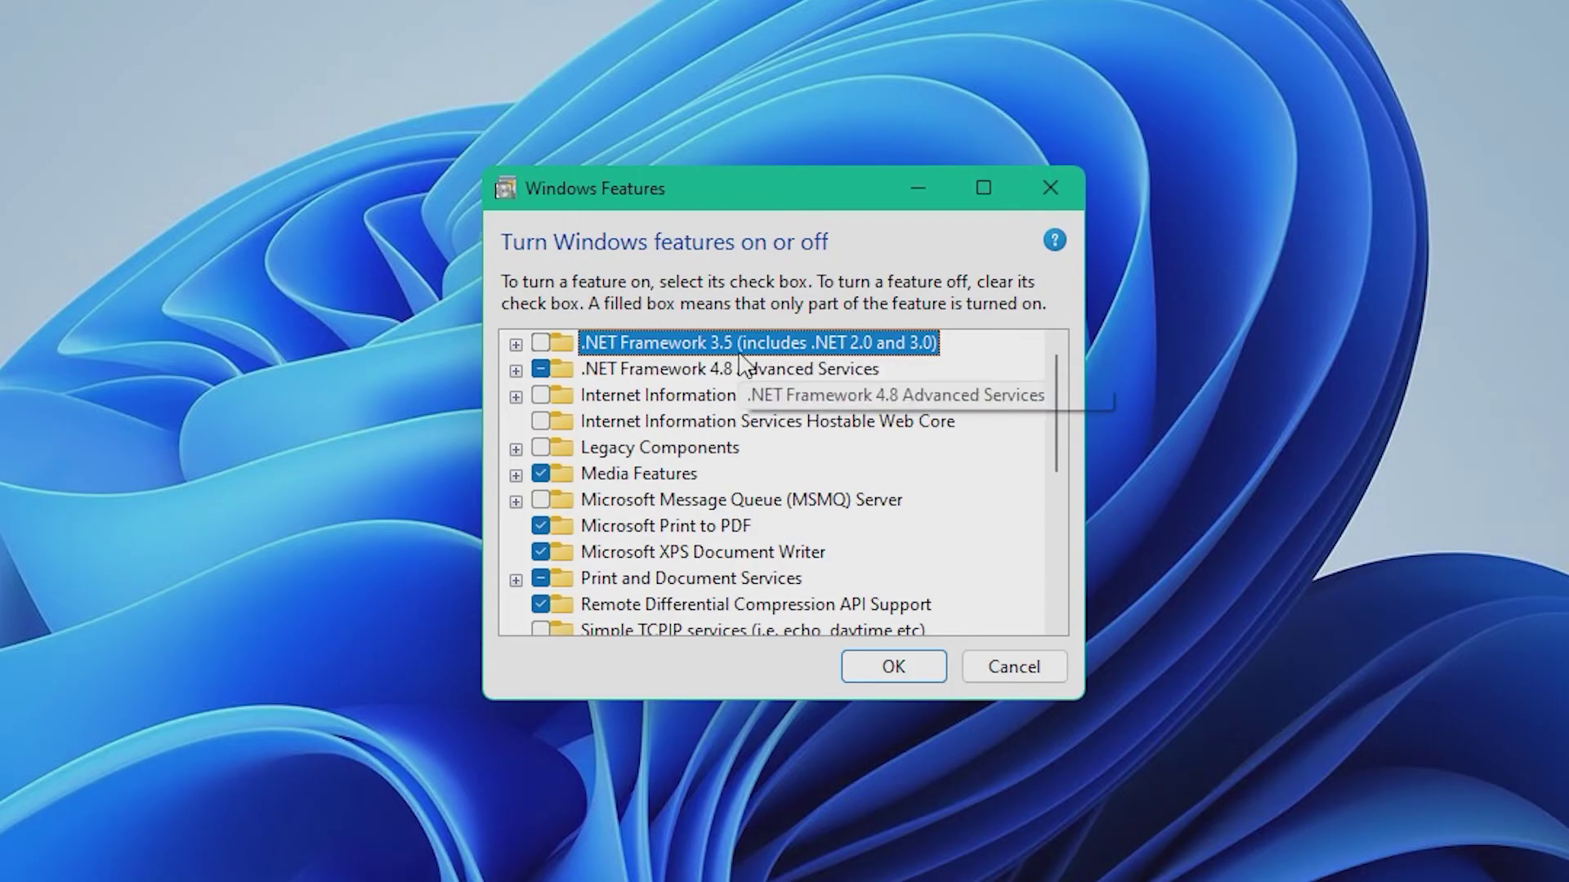
pyautogui.click(712, 375)
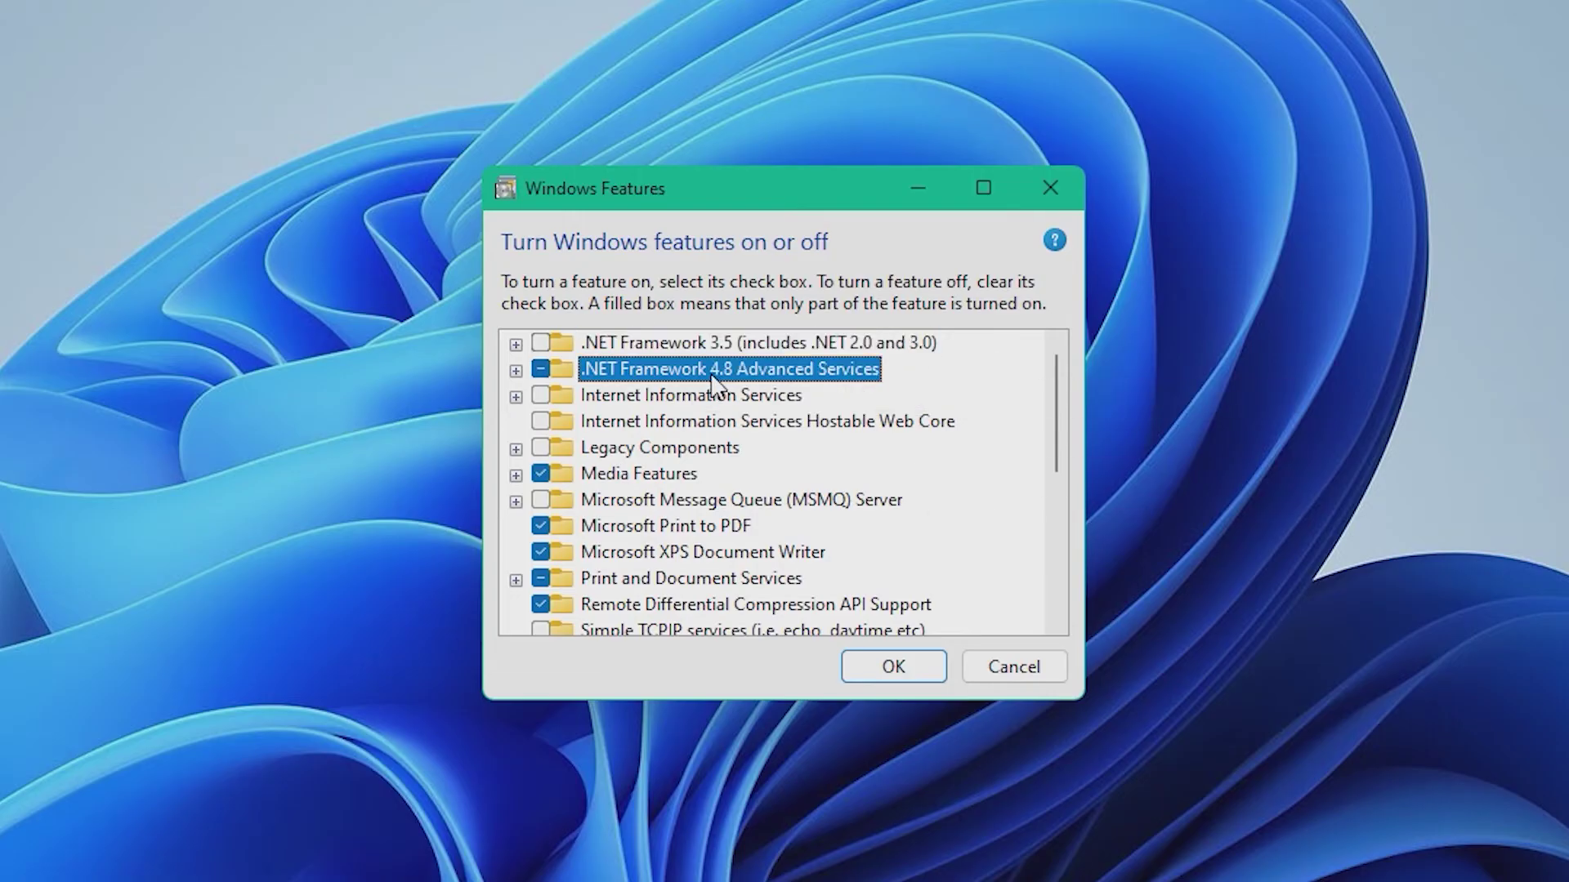
pyautogui.click(541, 343)
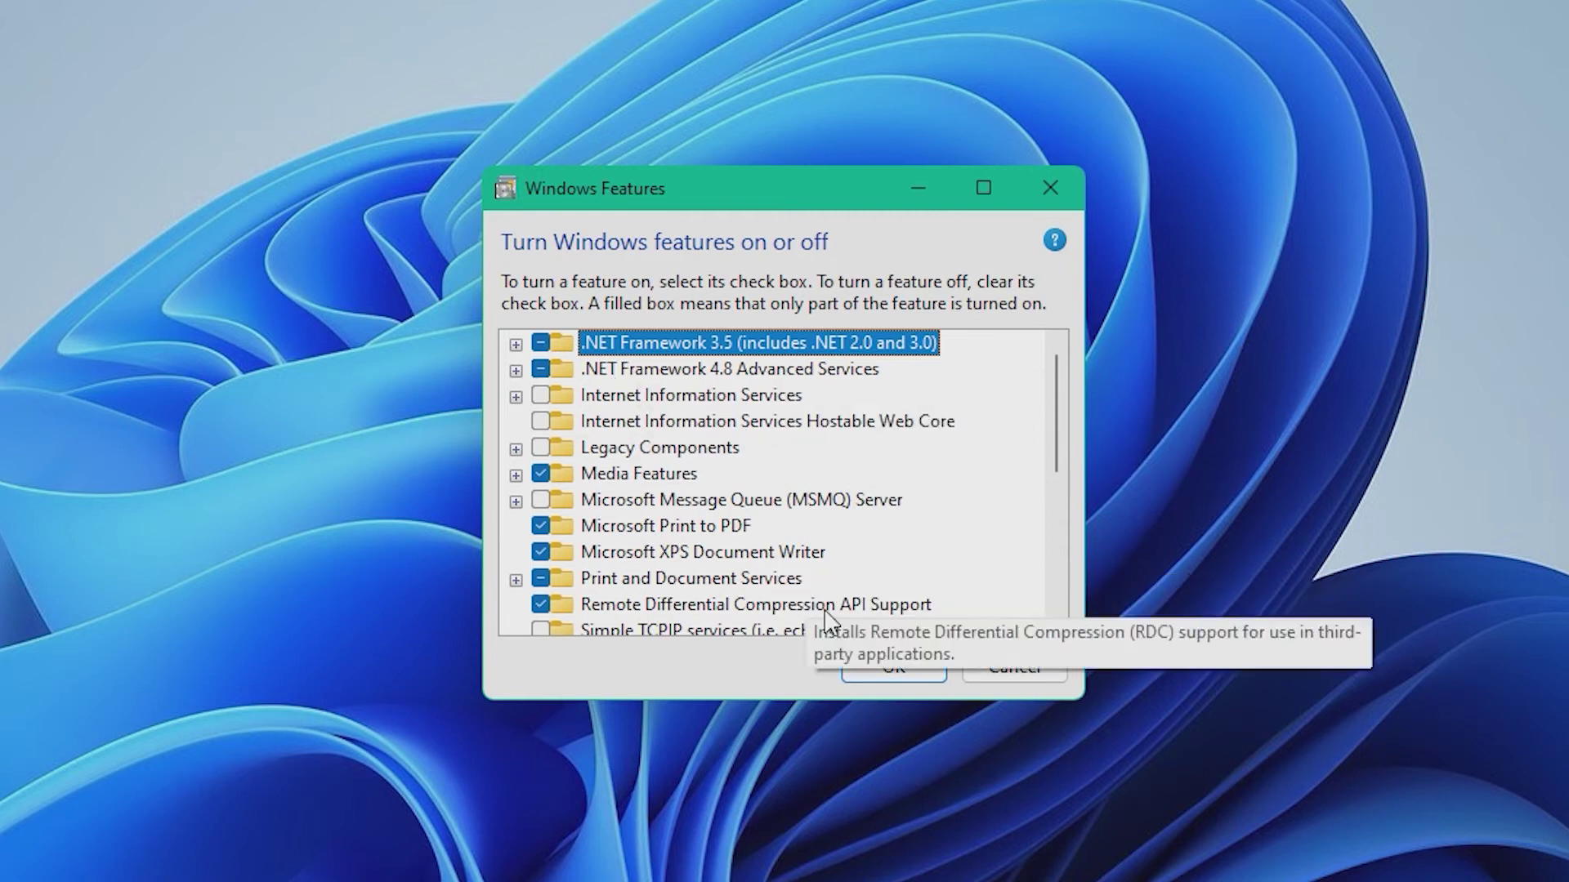
pyautogui.click(893, 667)
pyautogui.click(699, 343)
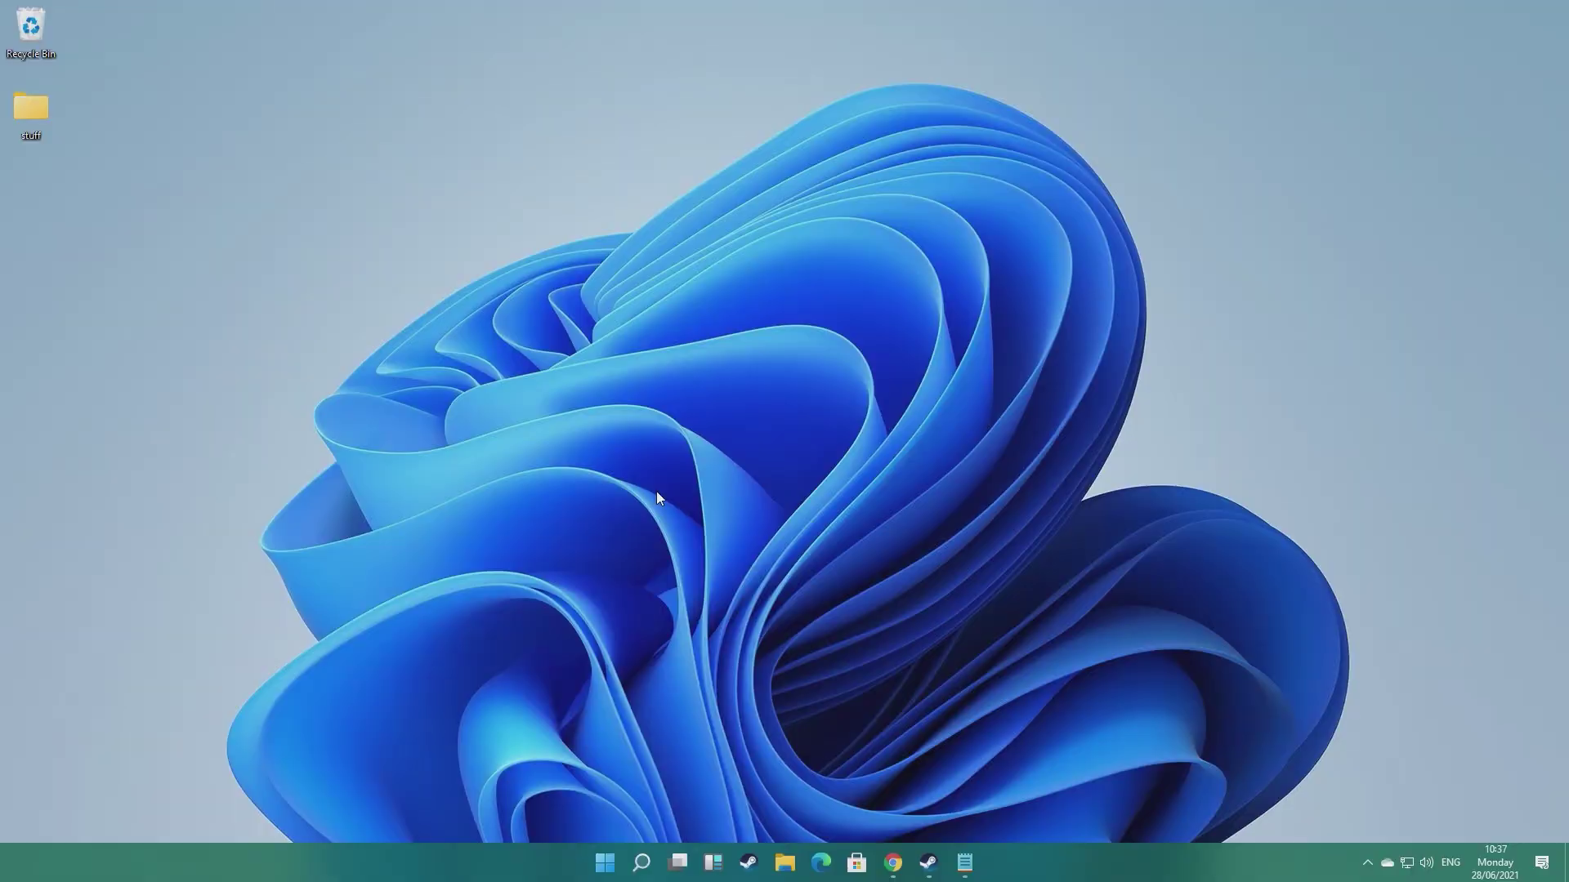
# Open Command Prompt as administrator and run sfc /scannow
pyautogui.press('super+s')
pyautogui.write('cmd')
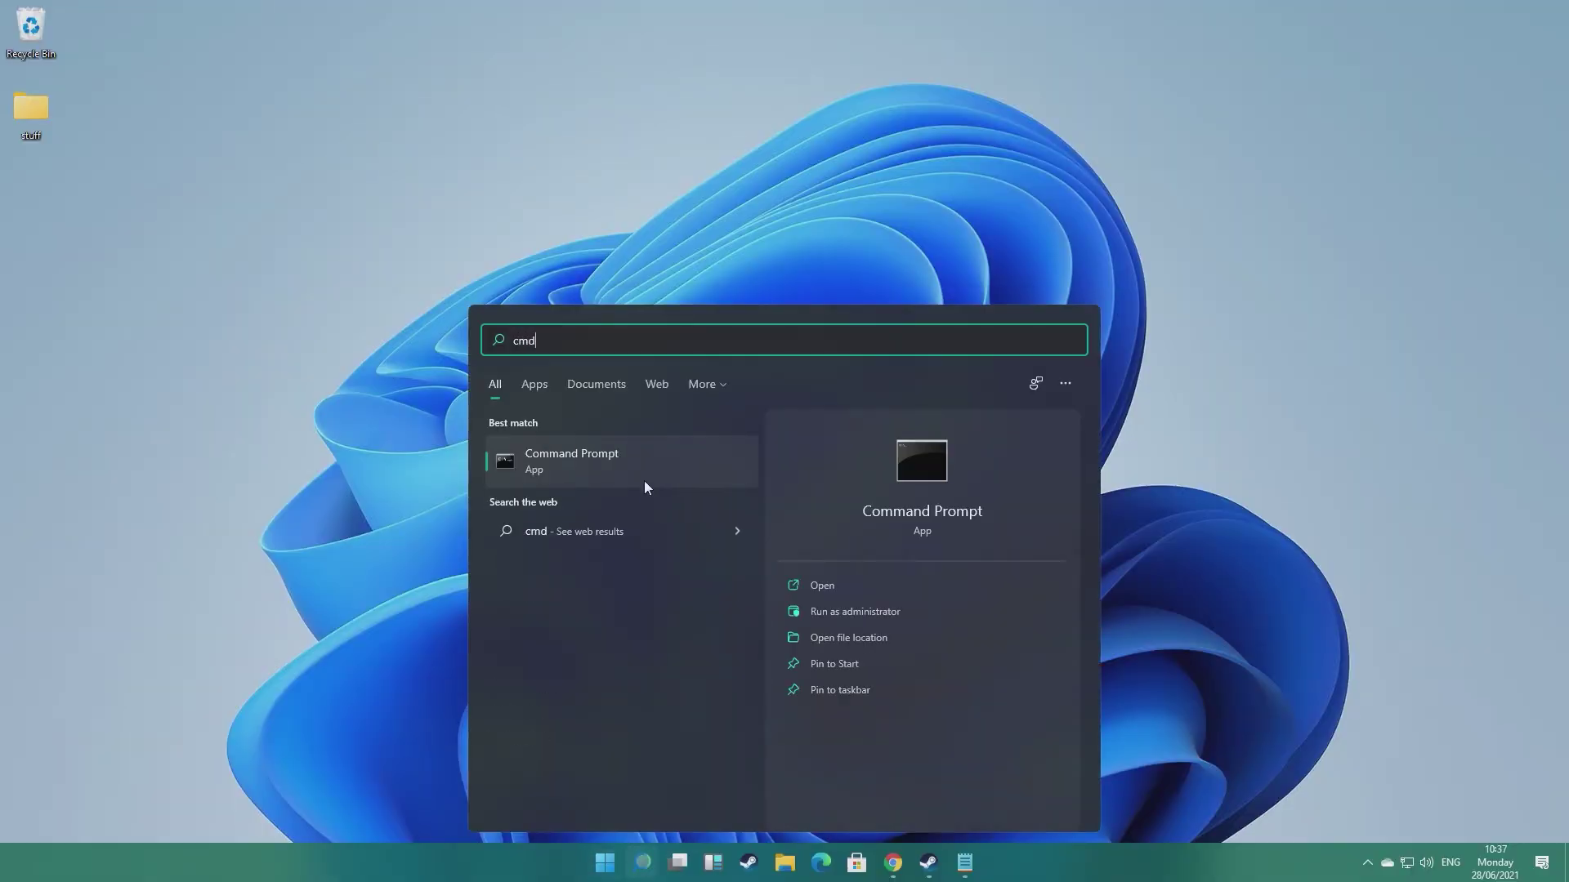
pyautogui.rightClick(644, 484)
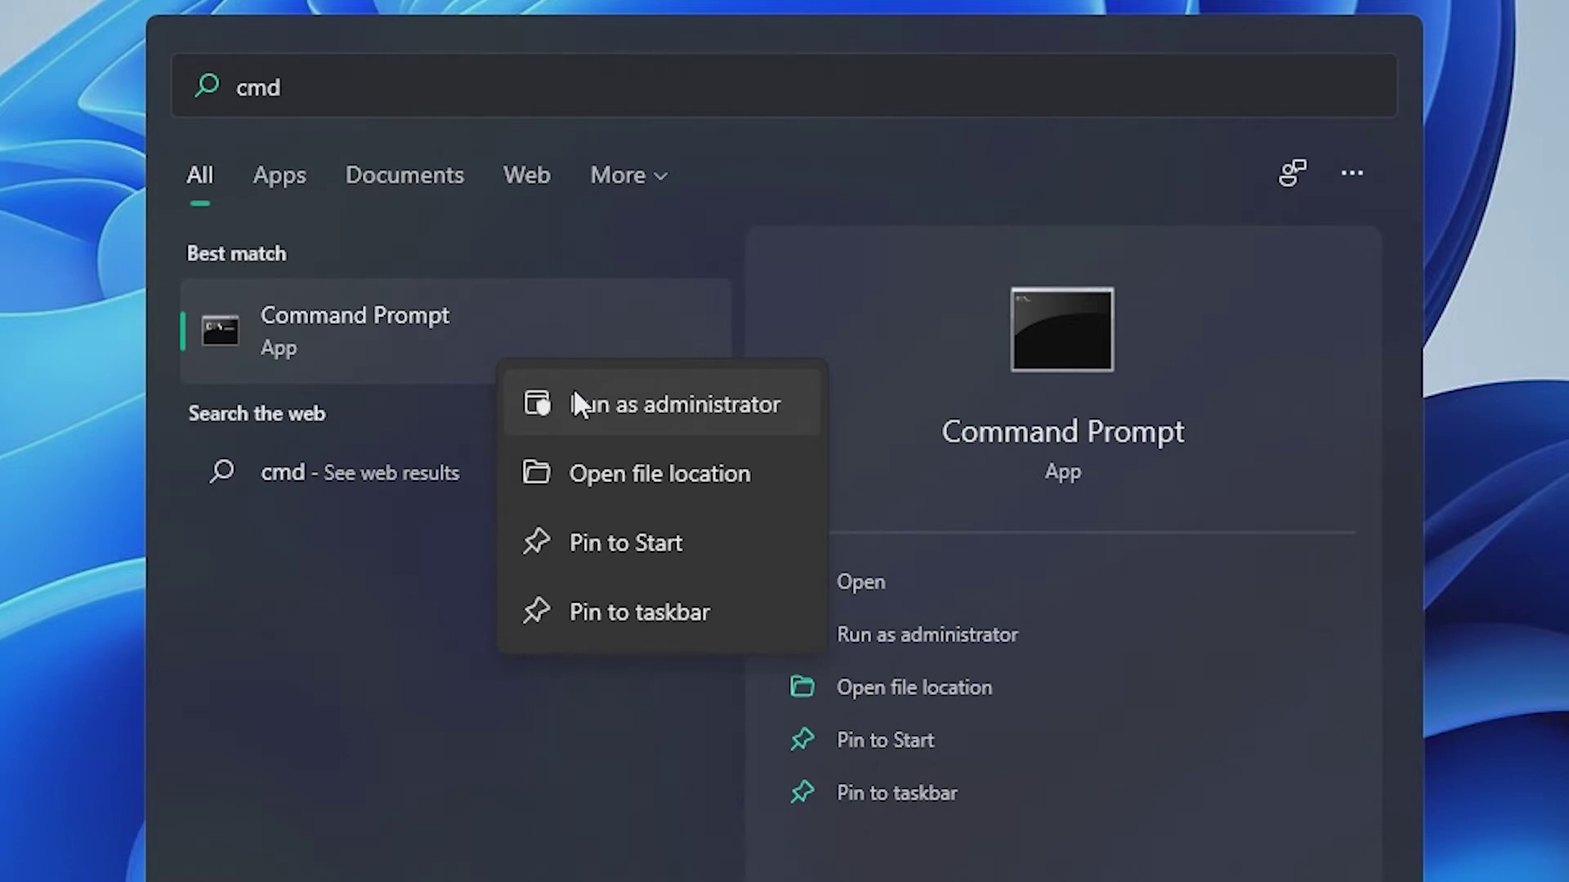
pyautogui.click(576, 404)
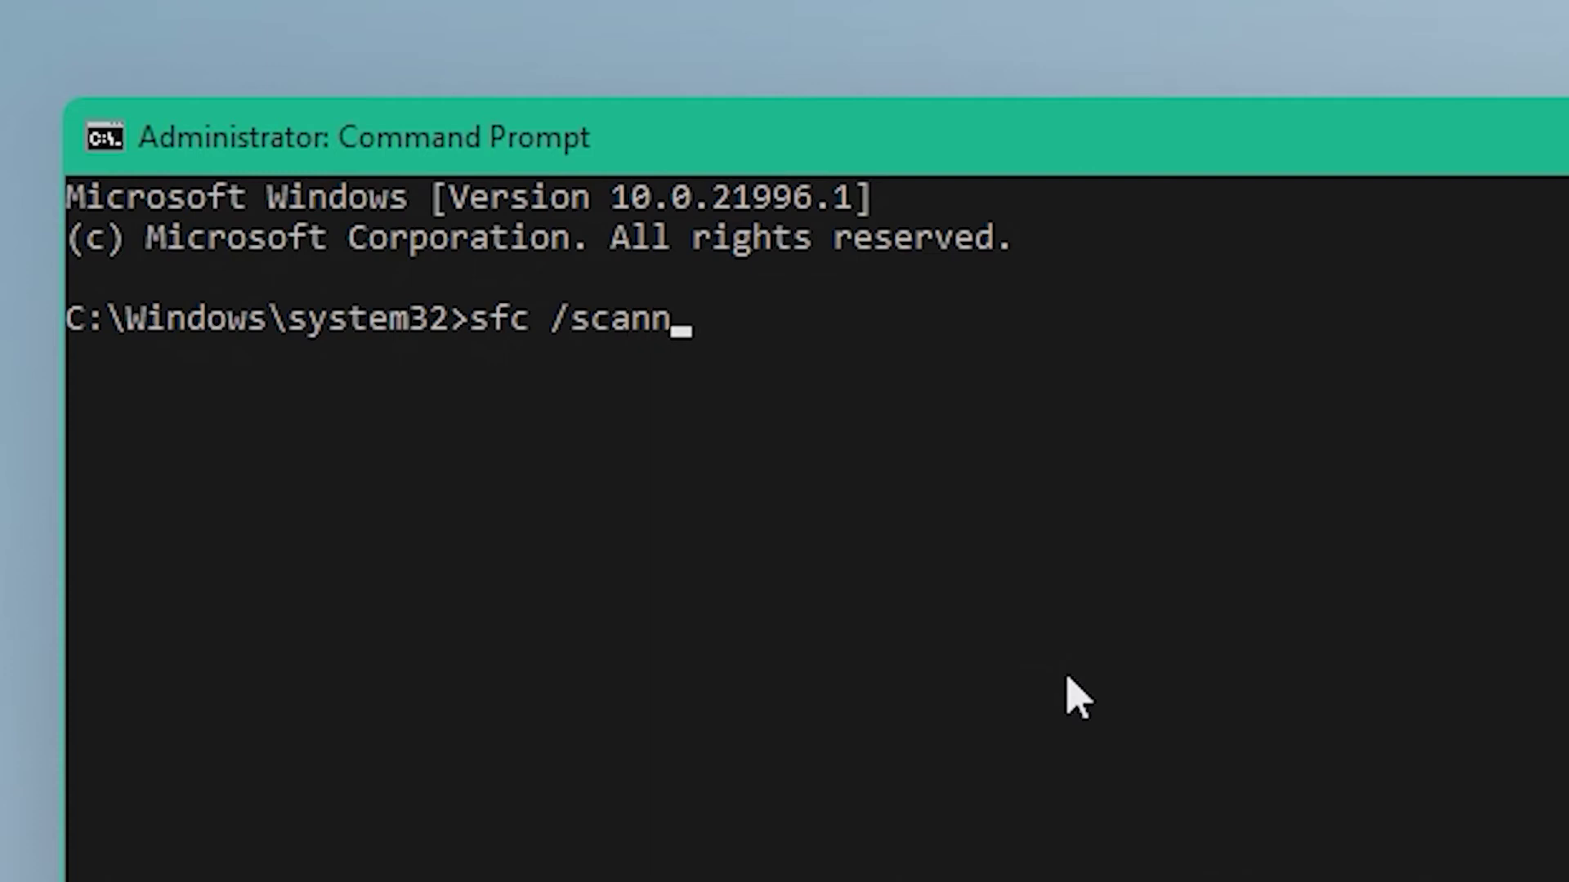
pyautogui.write('sfc /scannow')
pyautogui.press('Return')
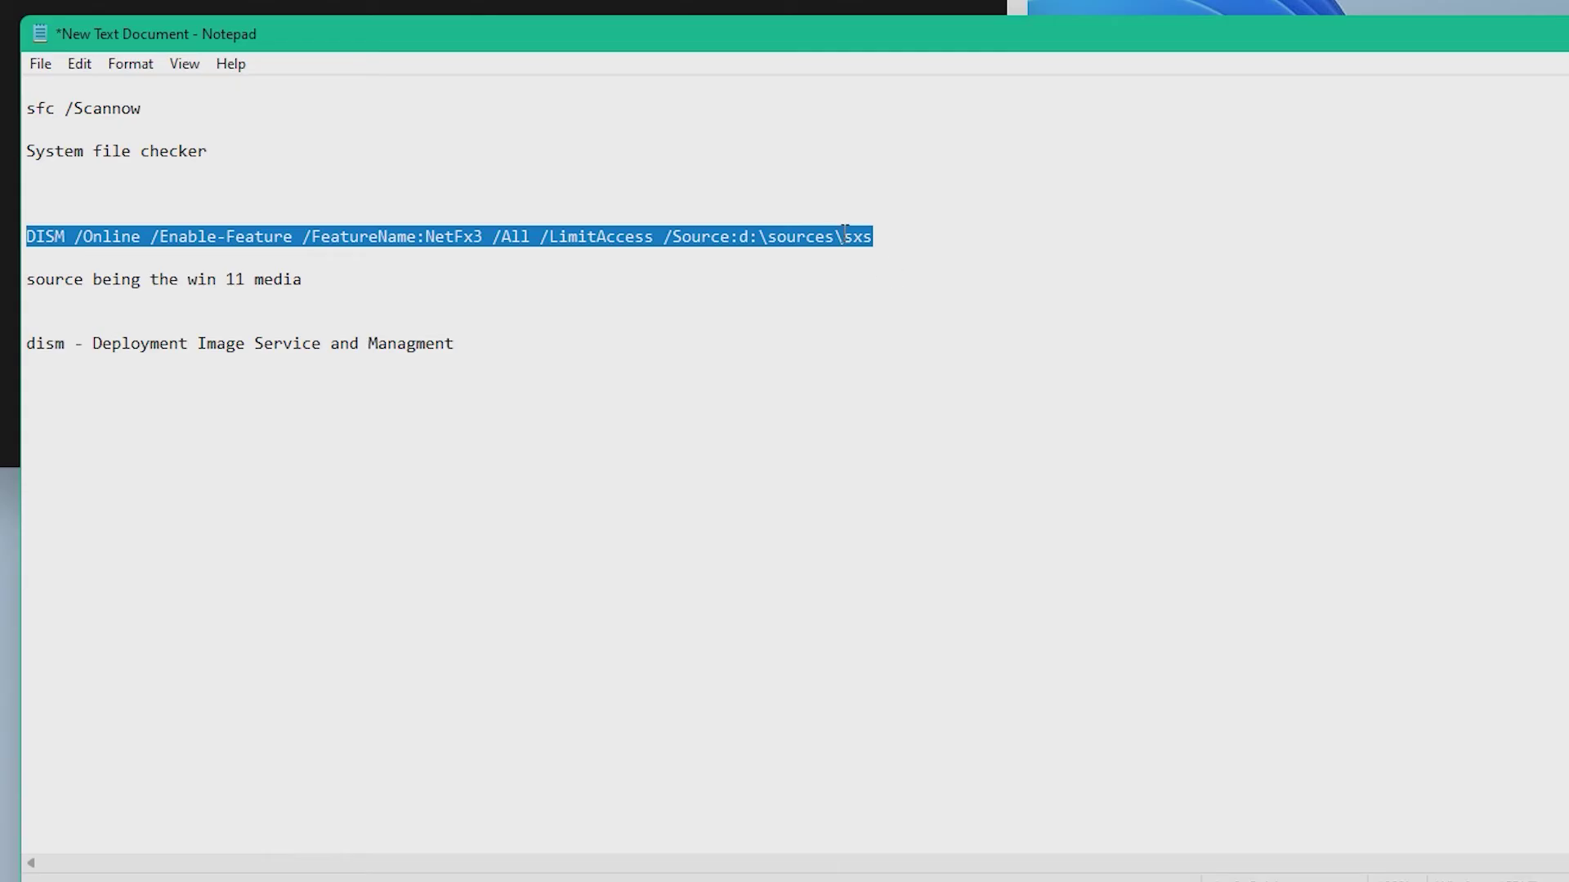
# Copy the DISM NetFx3 line from Notepad and paste it into the administrator console
pyautogui.rightClick(839, 233)
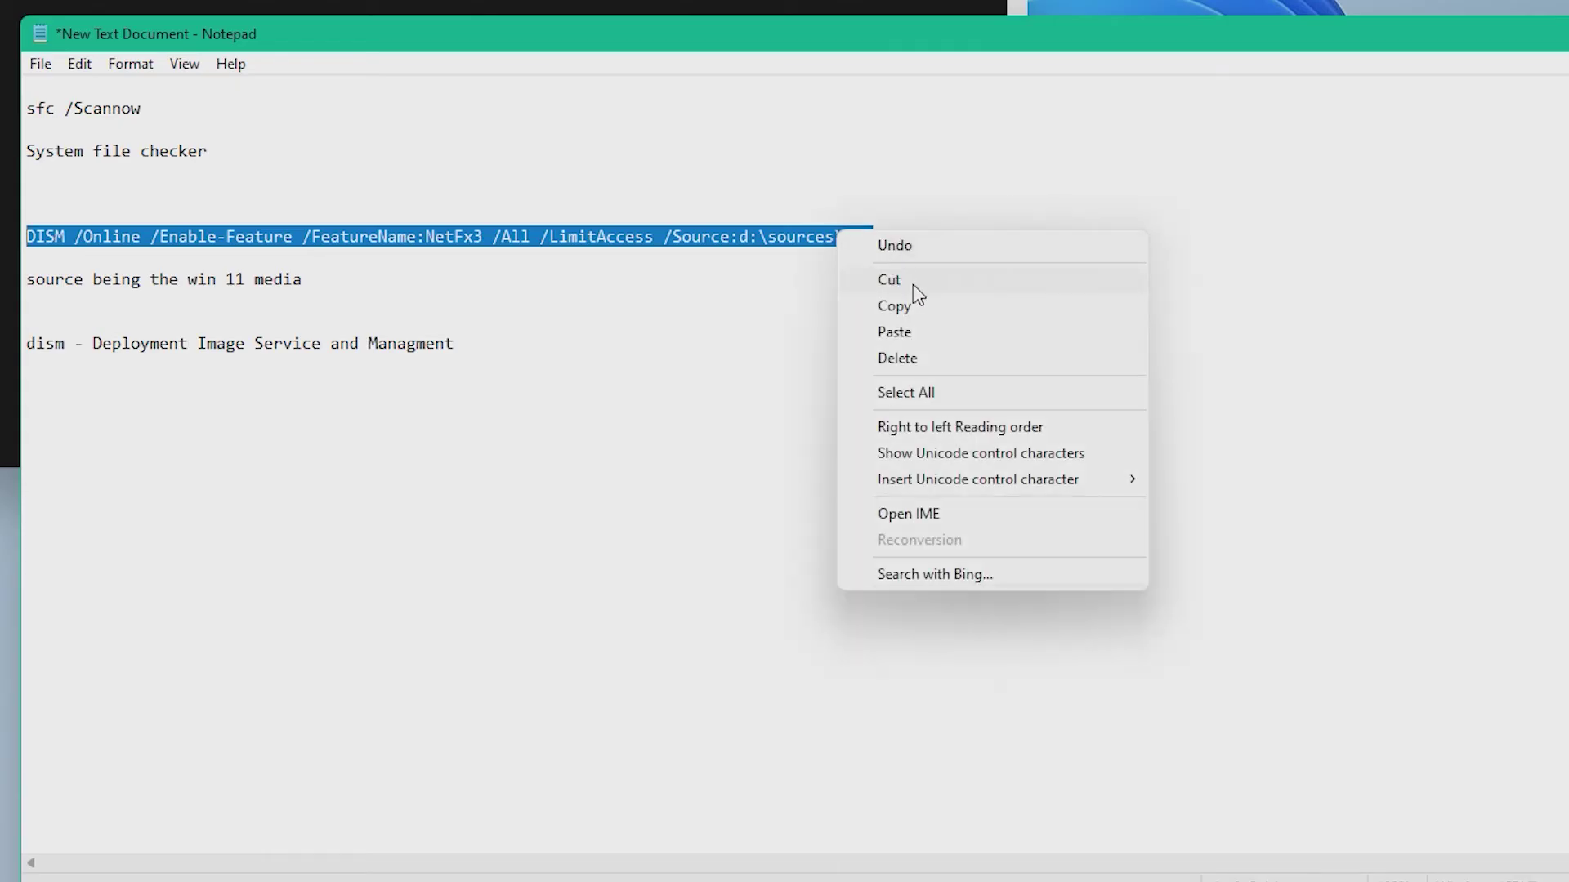
pyautogui.click(921, 305)
pyautogui.click(35, 237)
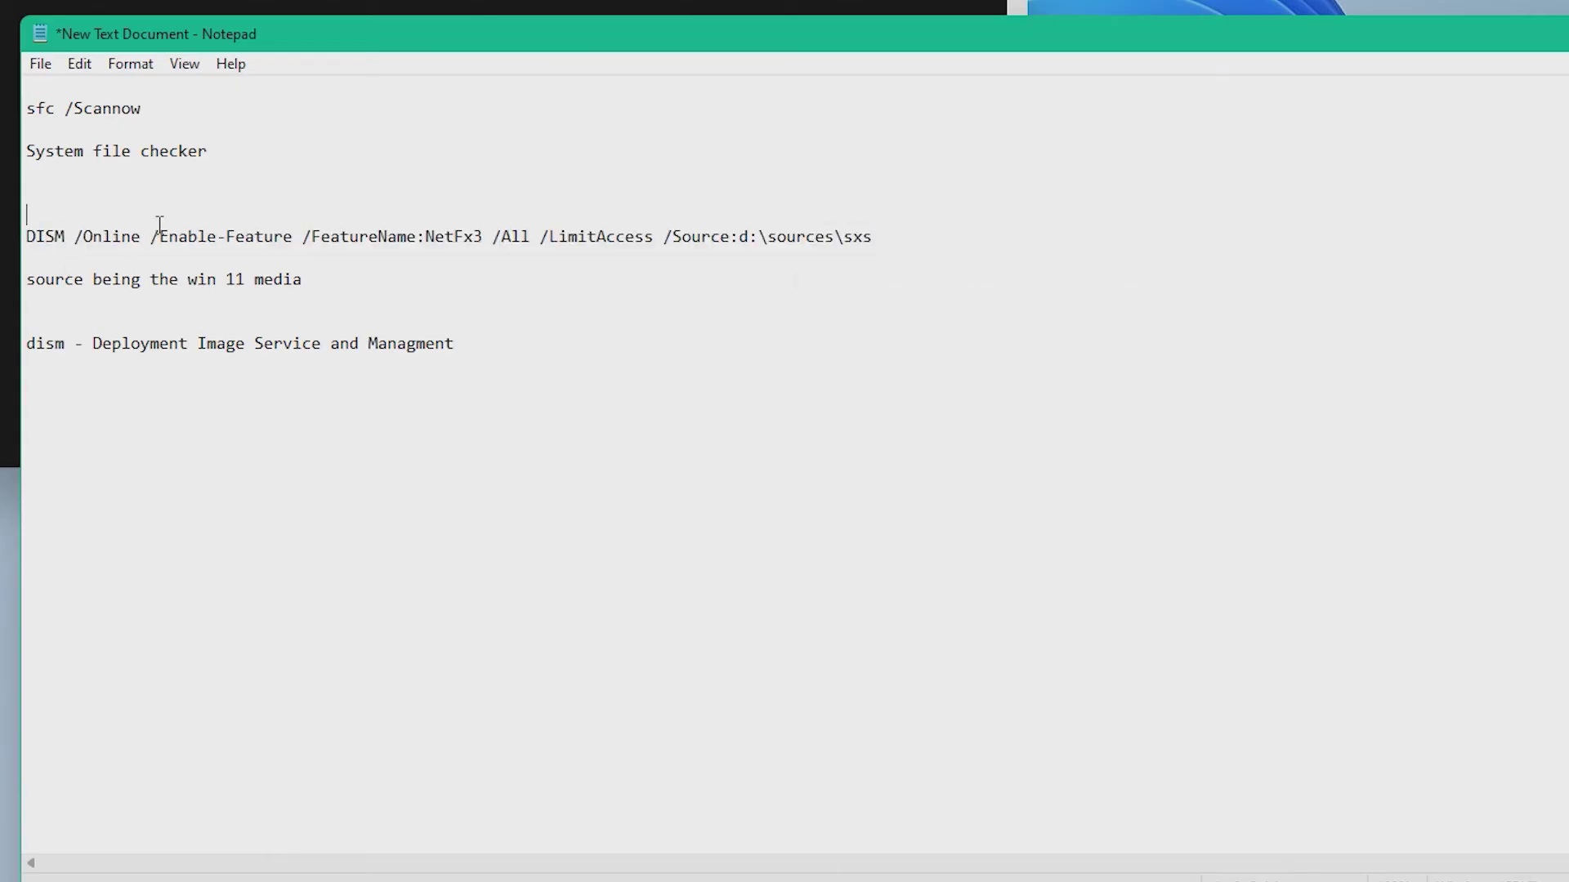
pyautogui.moveTo(159, 224); pyautogui.dragTo(354, 245)
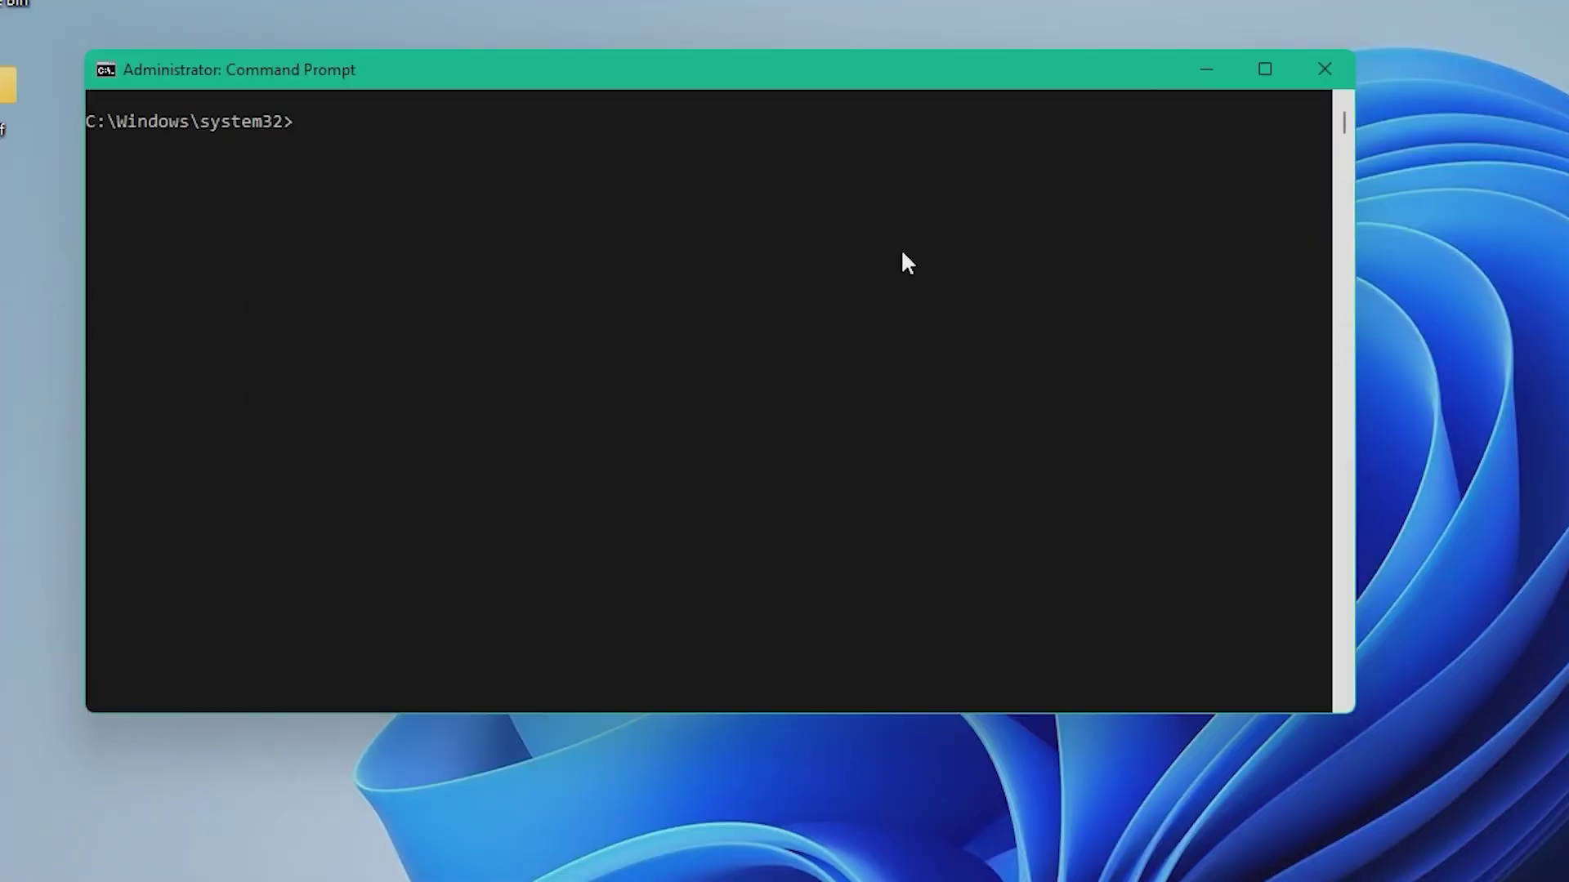
pyautogui.click(643, 204)
pyautogui.rightClick(646, 210)
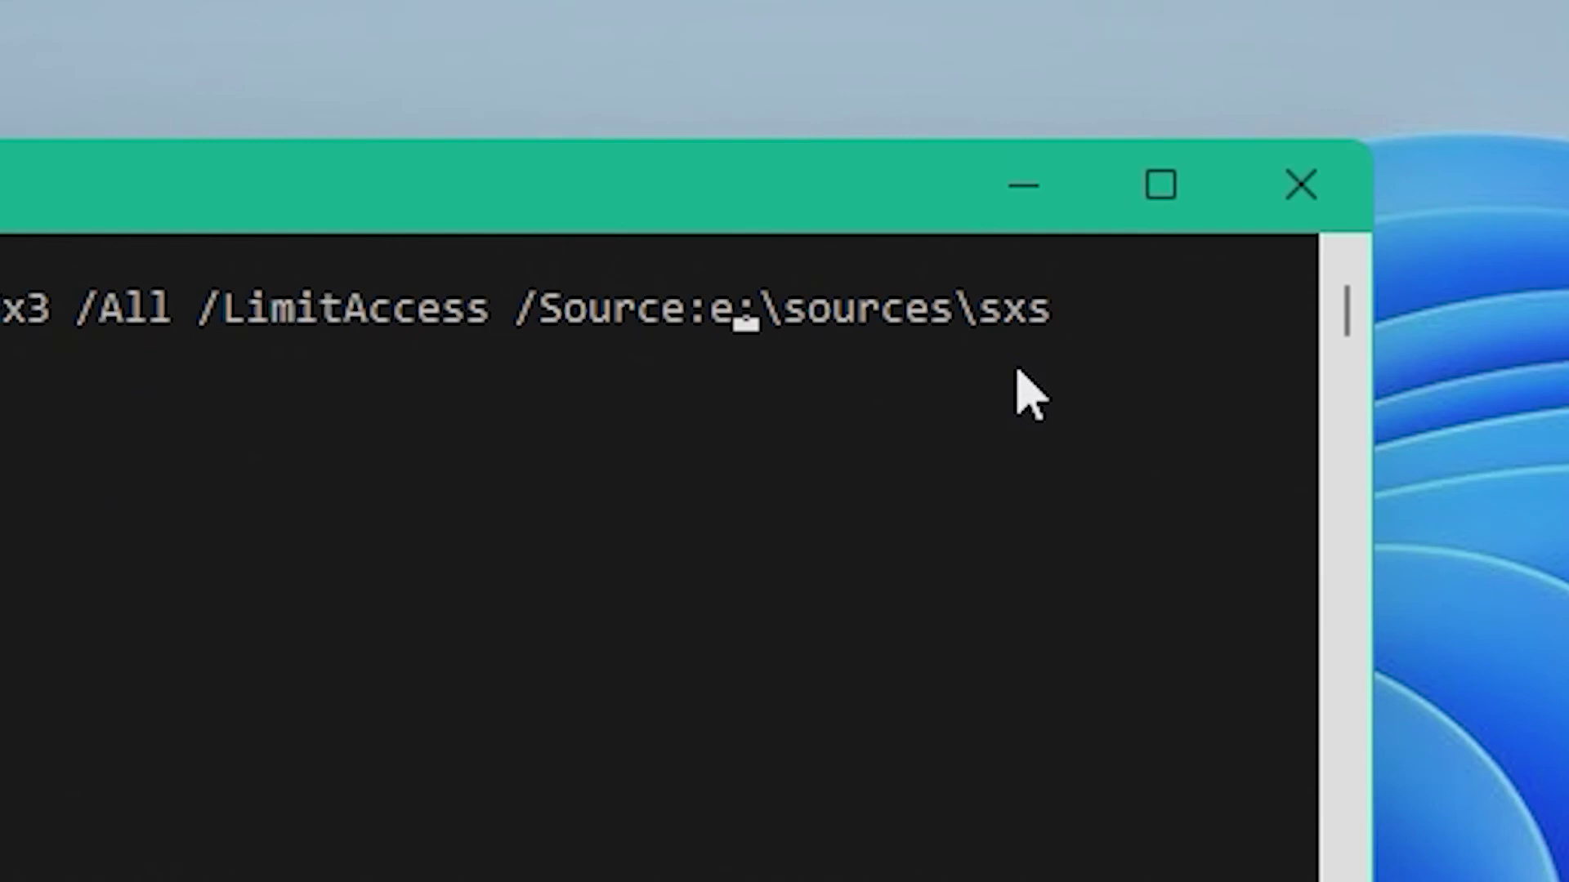
# Execute the pasted DISM NetFx3 command using source e:\sources\sxs
pyautogui.press('Return')
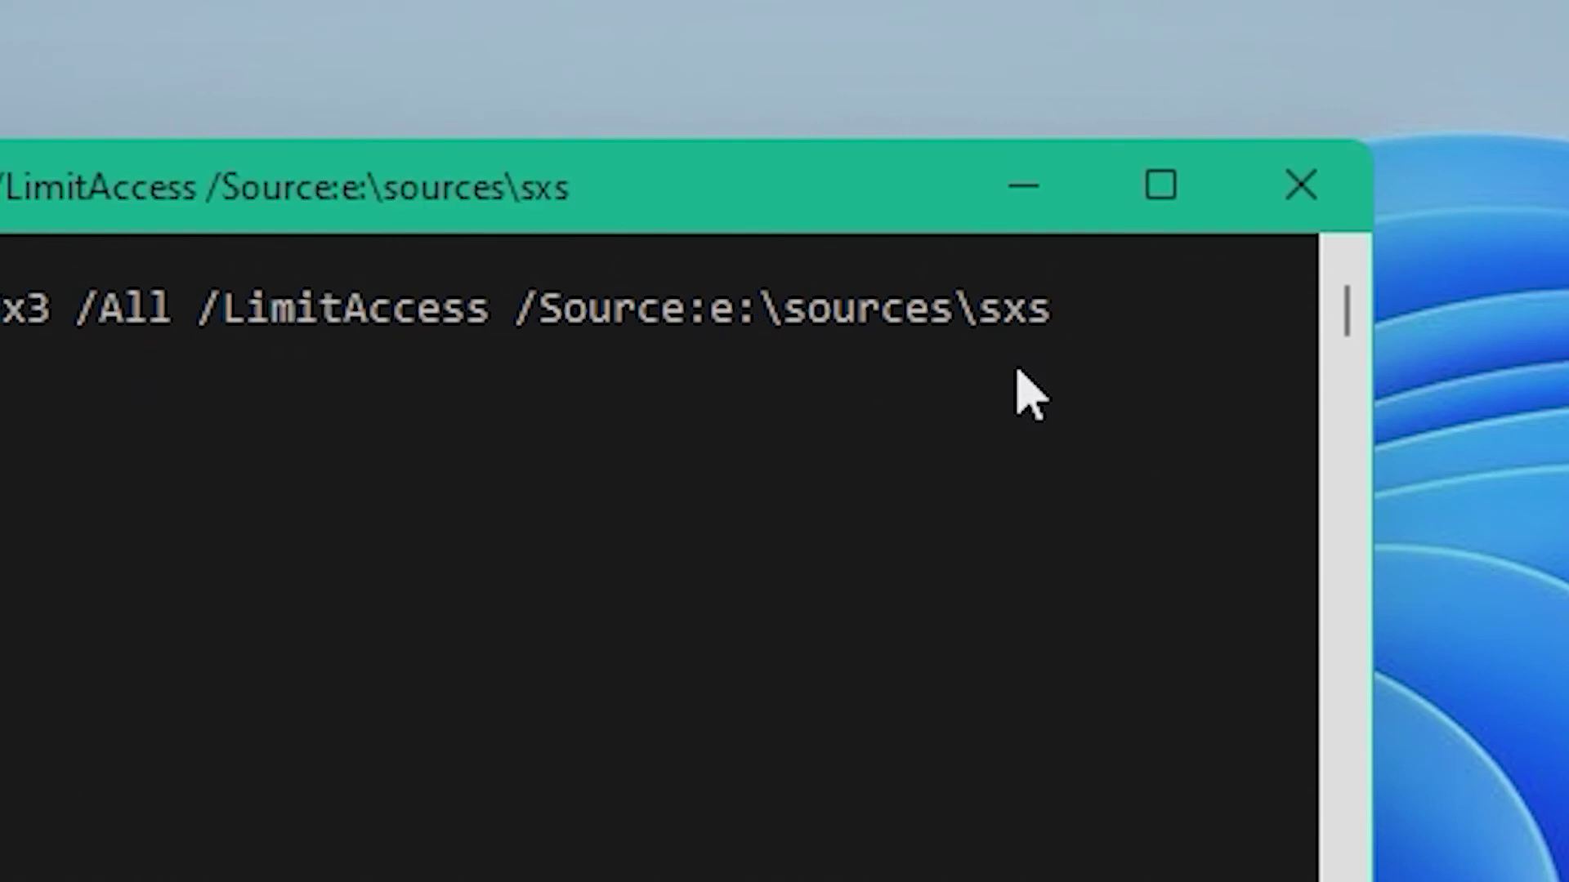